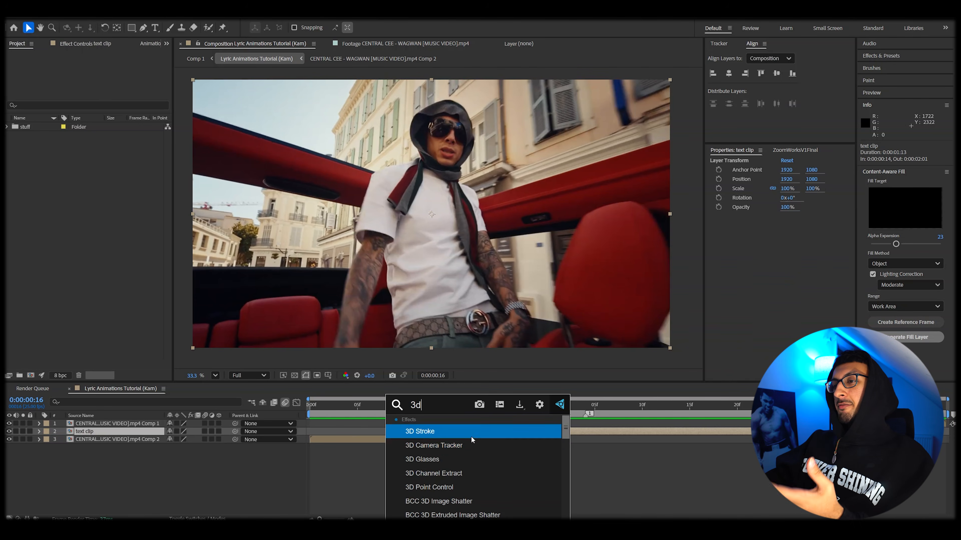
Step: Apply the 3D Camera Tracker effect to the text clip layer
{"action": "key", "text": "Return"}
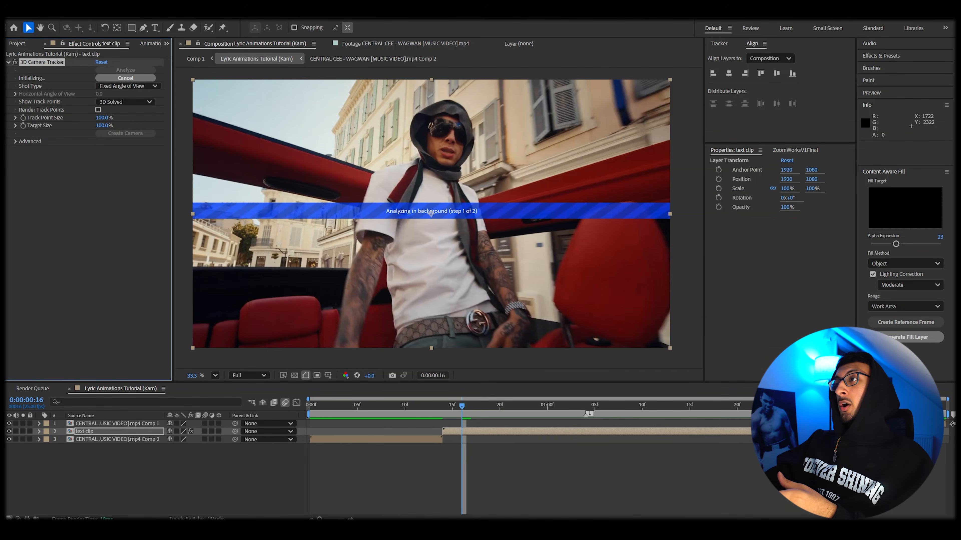
{"action": "left_click", "coordinate": [711, 44]}
{"action": "left_click", "coordinate": [178, 14]}
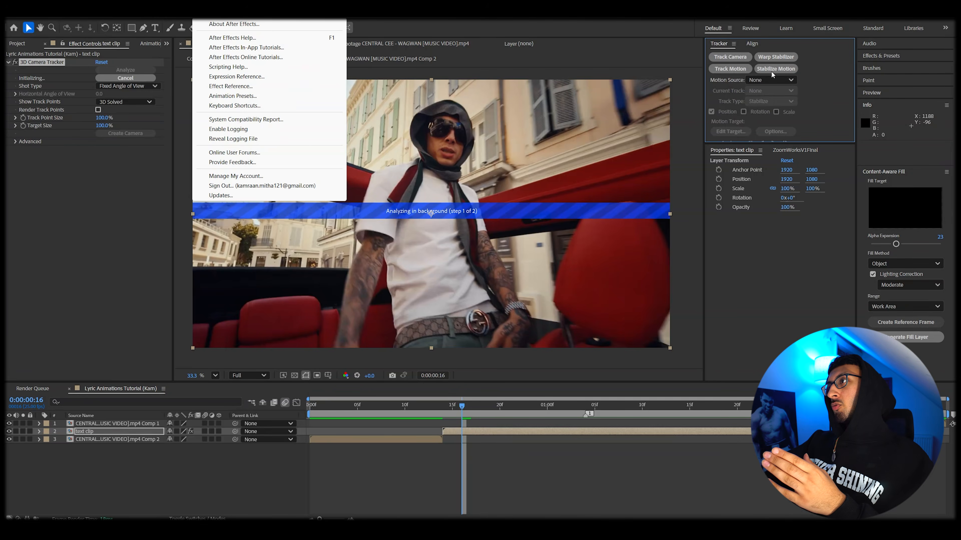
{"action": "left_click", "coordinate": [719, 62]}
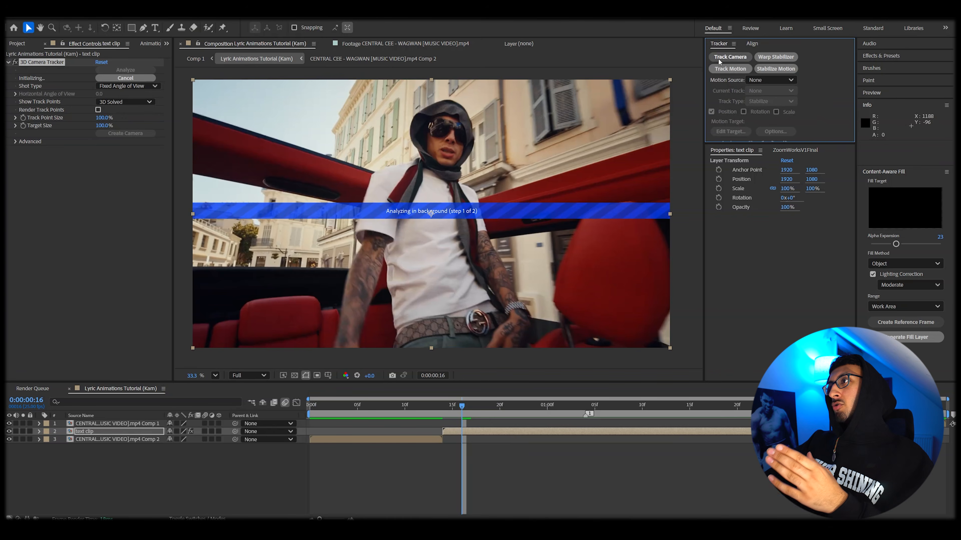
{"action": "left_click", "coordinate": [879, 60]}
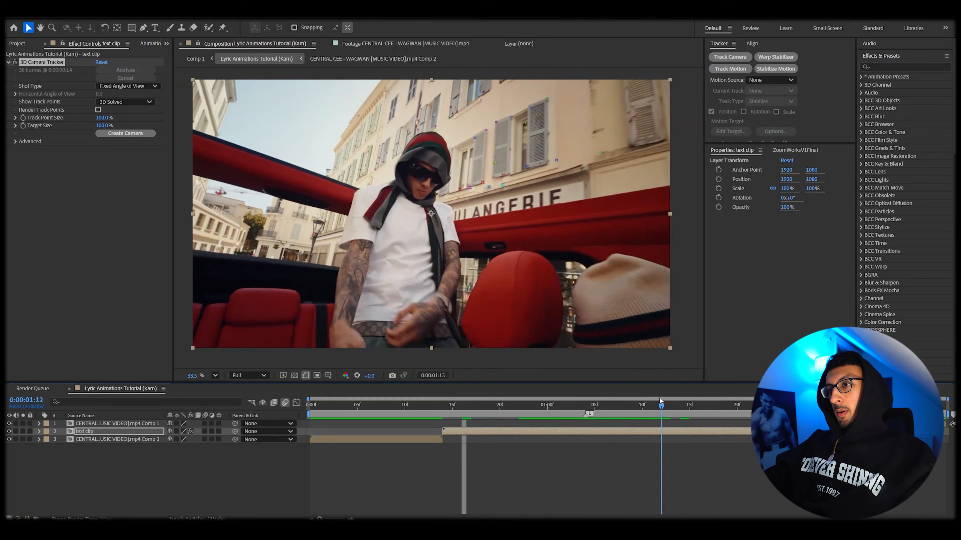
Step: Create a solid and camera from a track point on the singer's chest
{"action": "key", "text": "space"}
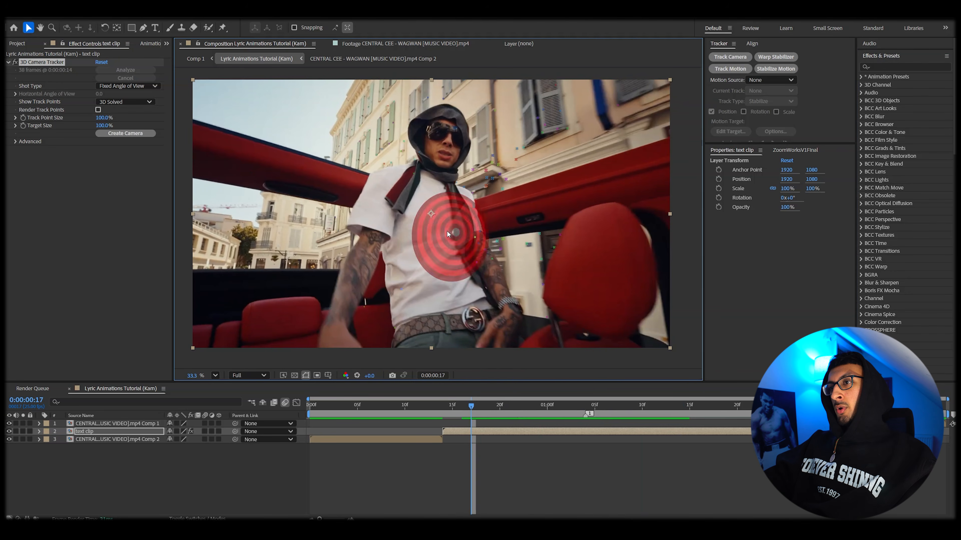
{"action": "right_click", "coordinate": [490, 237]}
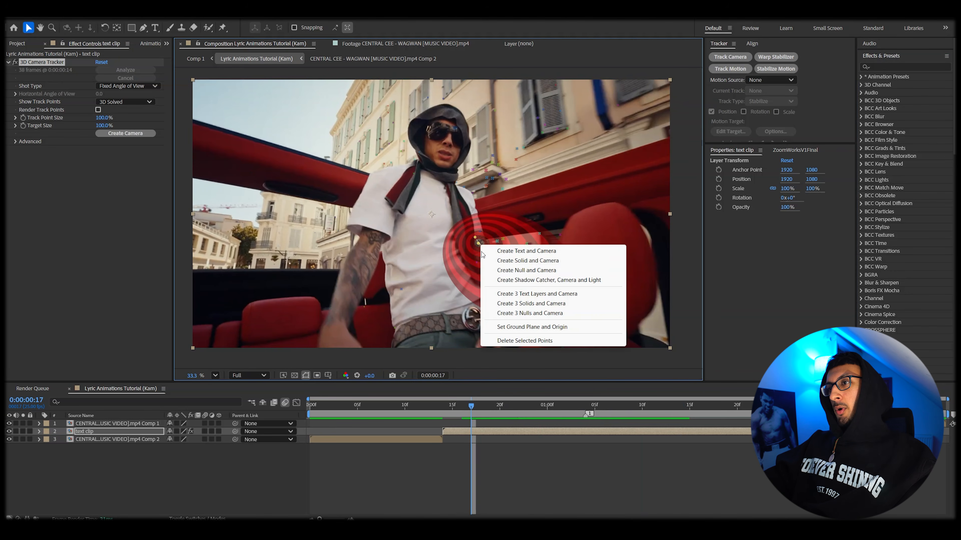
{"action": "left_click", "coordinate": [515, 253]}
Step: Preview the tracked solid and drag it into a new position over the singer
{"action": "left_click", "coordinate": [452, 409]}
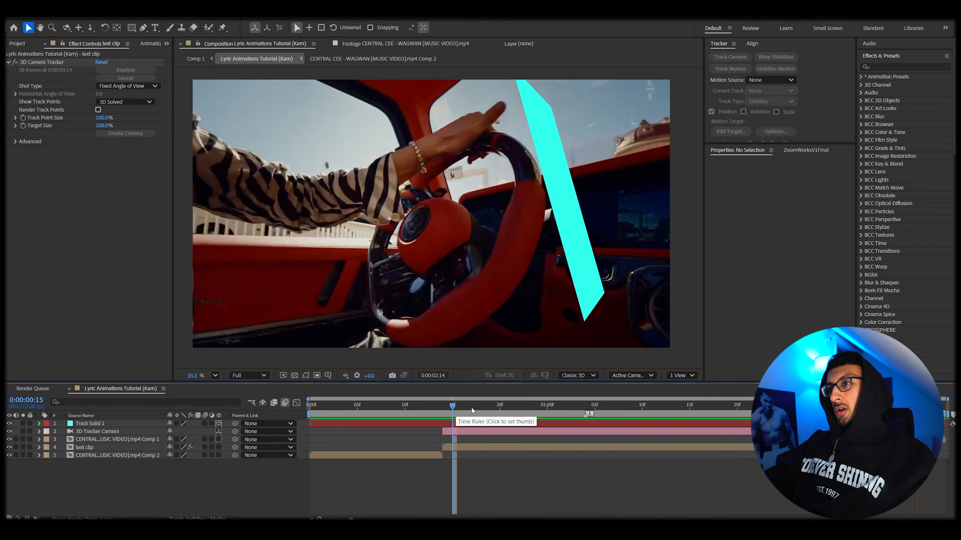
{"action": "left_click", "coordinate": [449, 410]}
{"action": "key", "text": "space"}
{"action": "key", "text": "space"}
{"action": "left_click", "coordinate": [488, 421]}
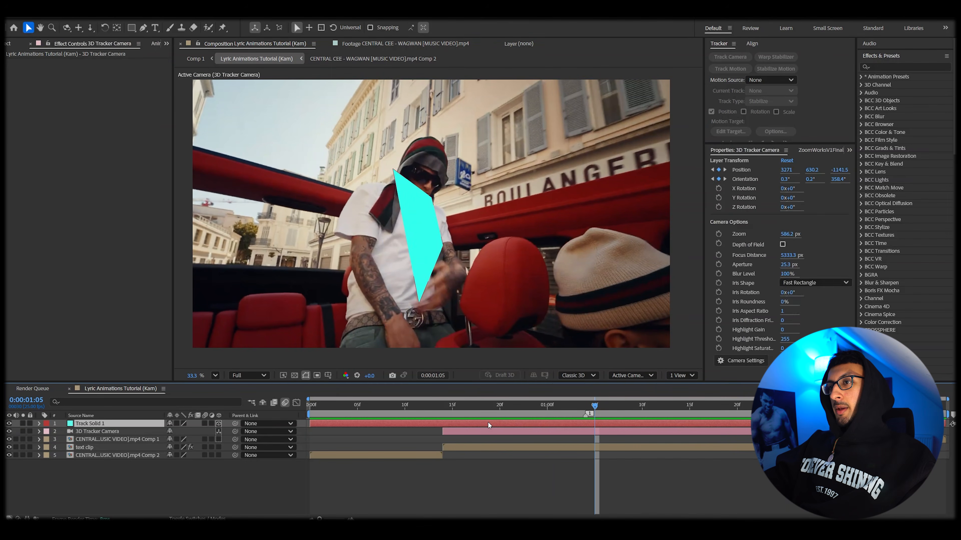
{"action": "left_click_drag", "start_coordinate": [384, 237], "coordinate": [420, 227]}
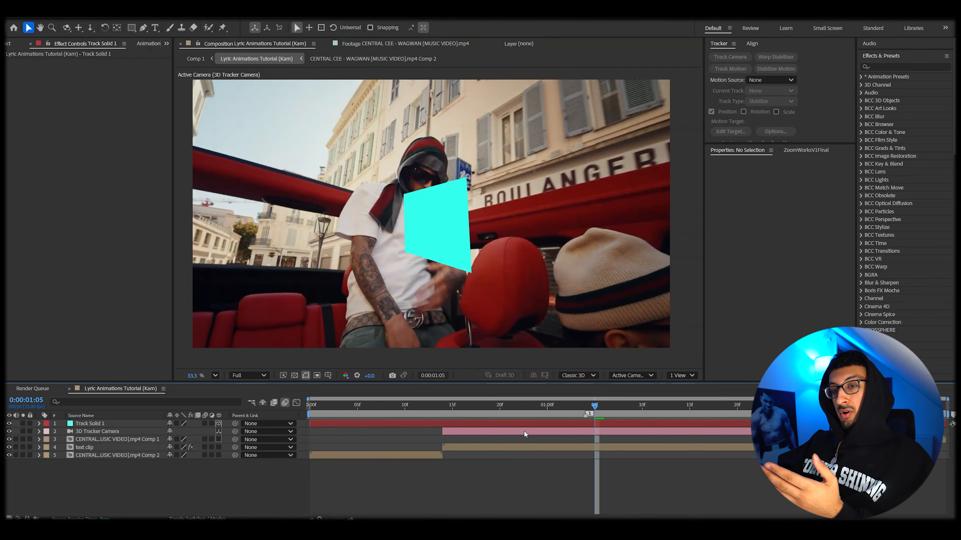
Step: Set the 3D Tracker Camera's focal length to 16 mm
{"action": "double_click", "coordinate": [524, 432]}
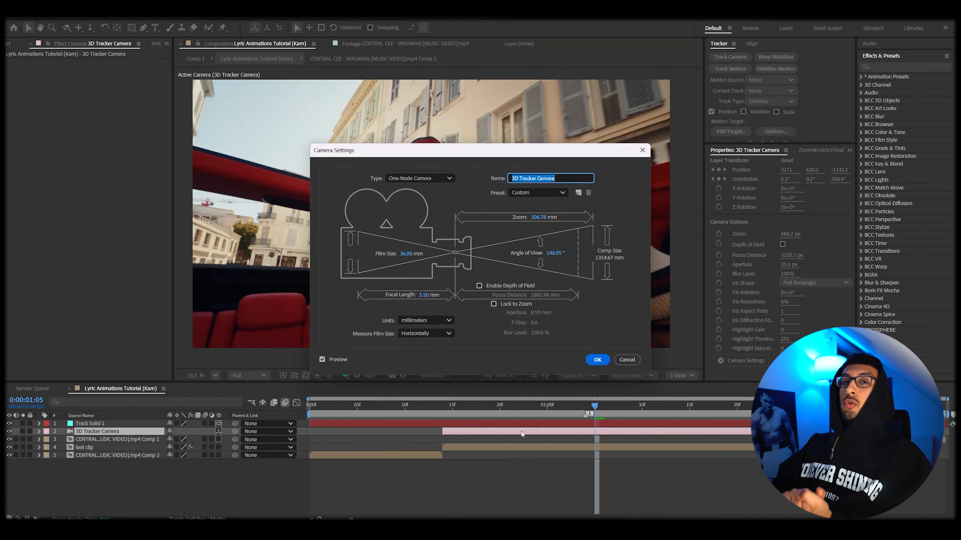
{"action": "left_click", "coordinate": [438, 293]}
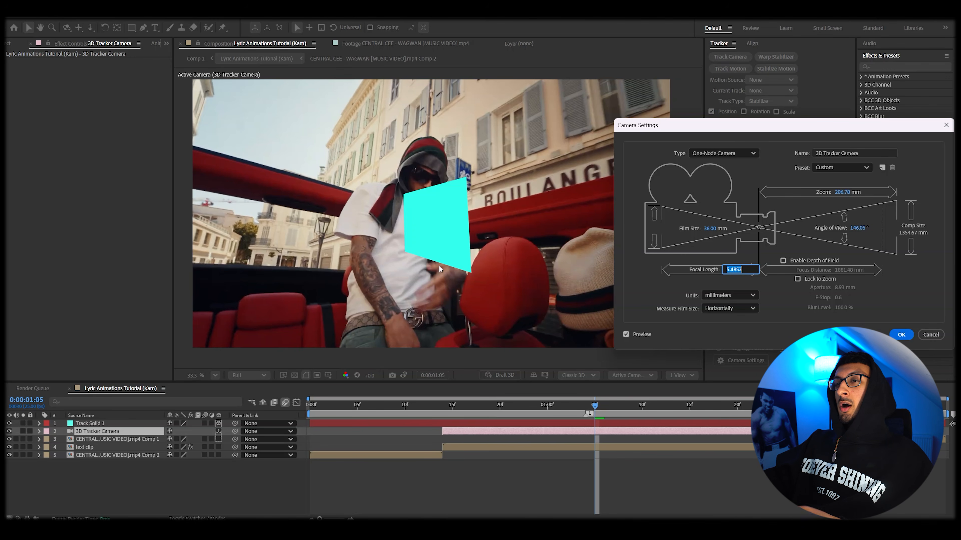
{"action": "left_click_drag", "start_coordinate": [665, 121], "coordinate": [552, 118]}
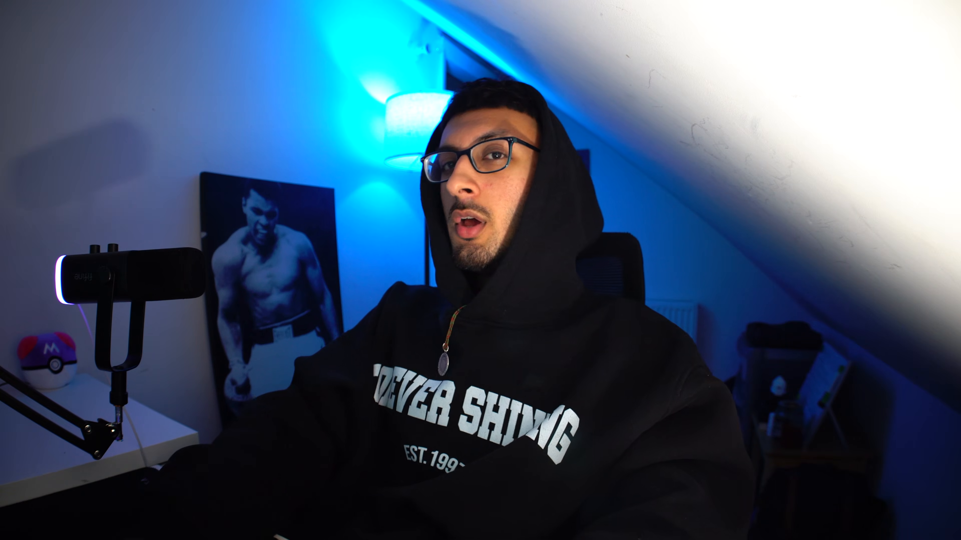
{"action": "type", "text": "16"}
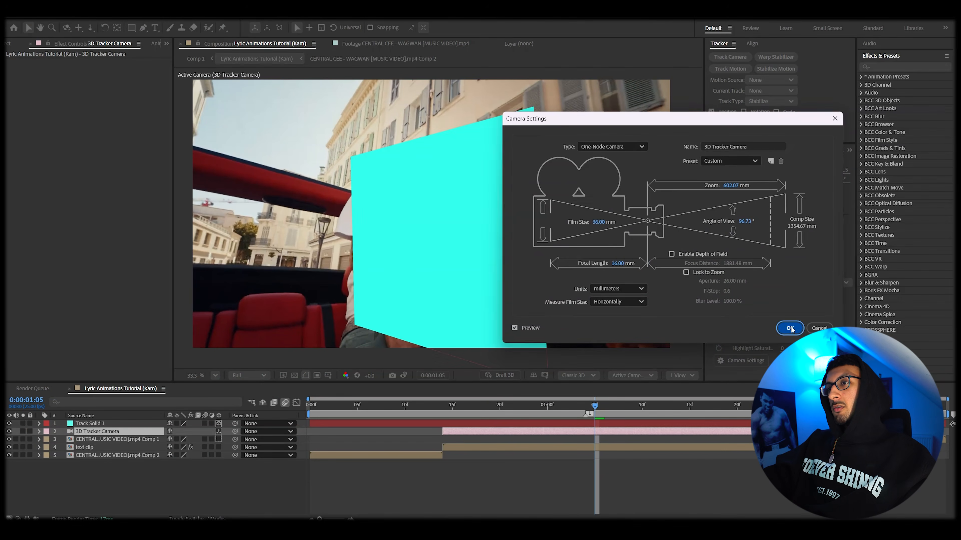
{"action": "left_click", "coordinate": [790, 328]}
Step: Move the track solid beside the singer and preview its tracking
{"action": "left_click_drag", "start_coordinate": [570, 410], "coordinate": [717, 397]}
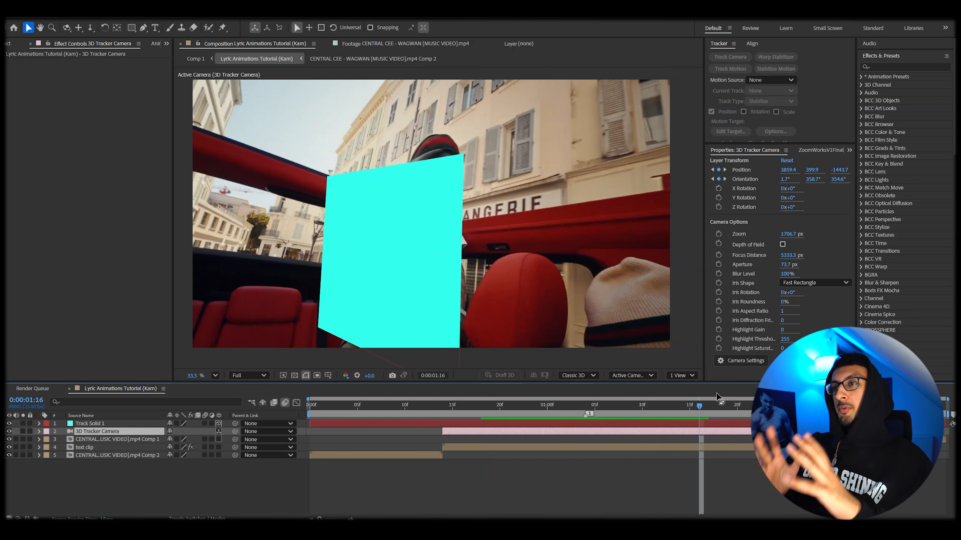
{"action": "left_click", "coordinate": [402, 291]}
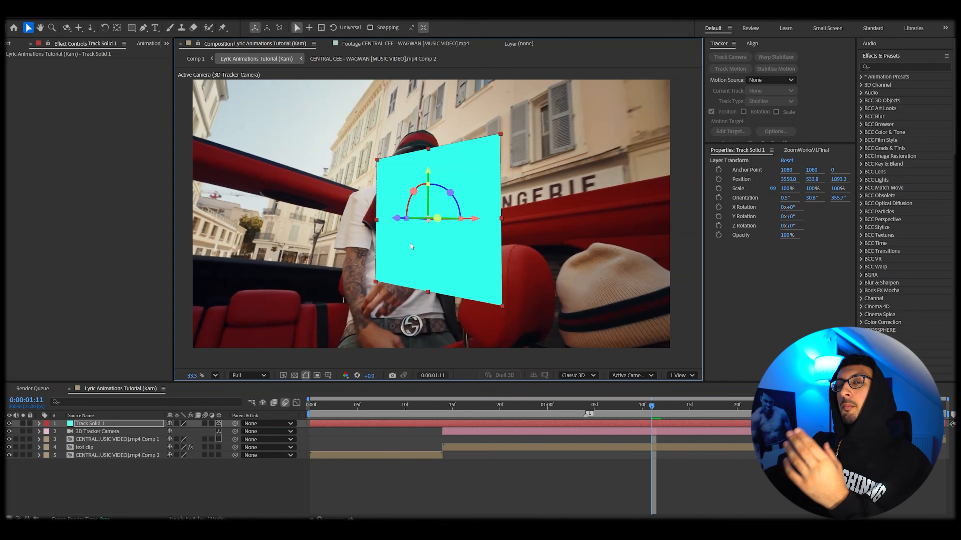
{"action": "left_click_drag", "start_coordinate": [436, 253], "coordinate": [509, 262]}
{"action": "key", "text": "space"}
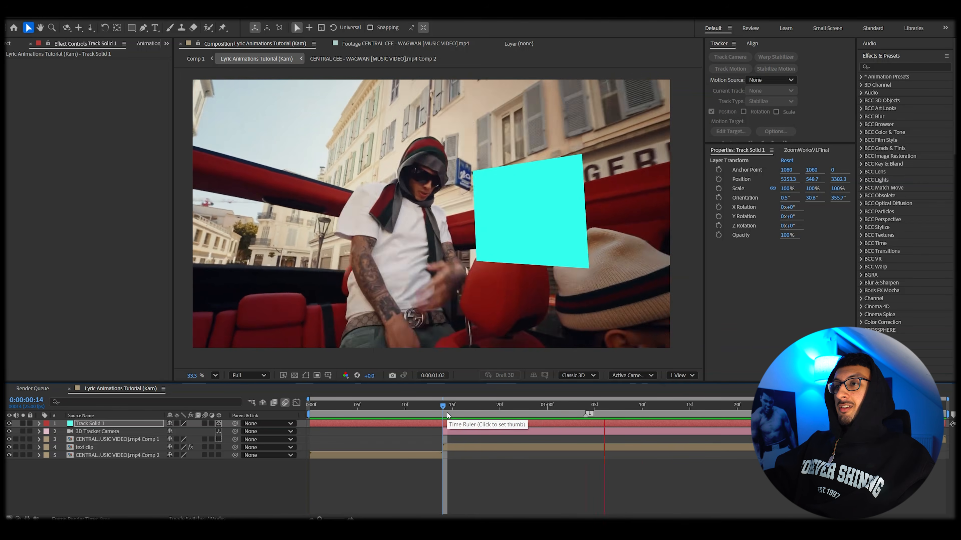
{"action": "key", "text": "space"}
{"action": "left_click_drag", "start_coordinate": [499, 409], "coordinate": [671, 407]}
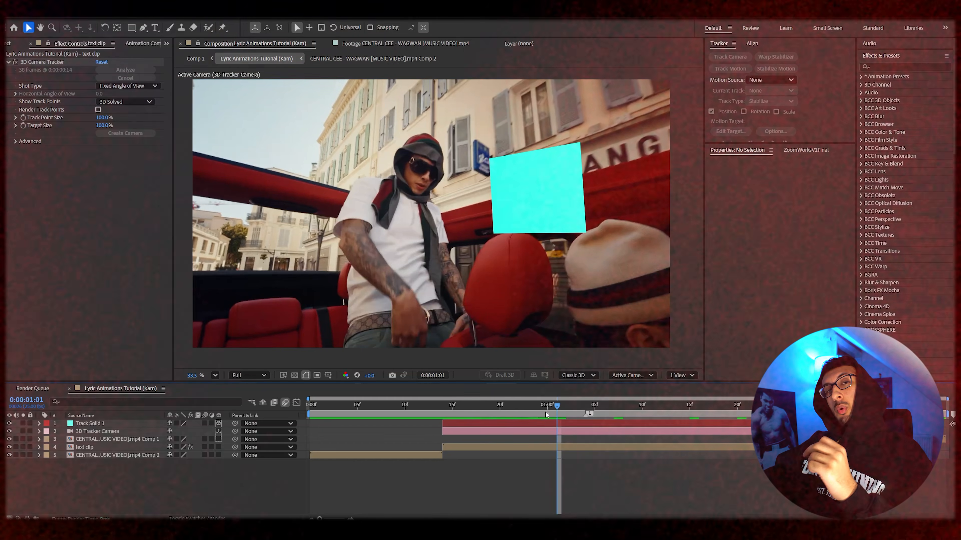
Step: Hide the track solid, draw a paragraph text box, and enter the letter I
{"action": "left_click", "coordinate": [9, 424]}
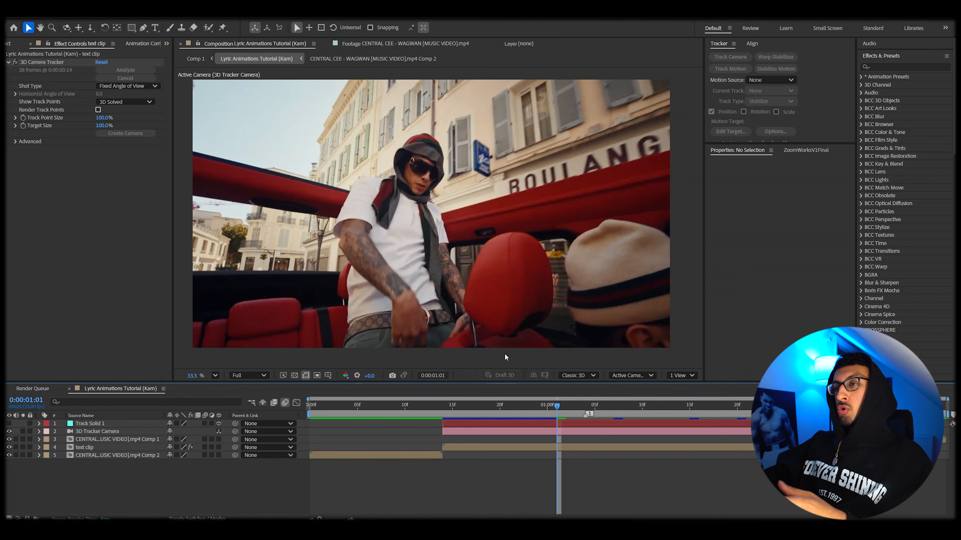
{"action": "left_click", "coordinate": [155, 27]}
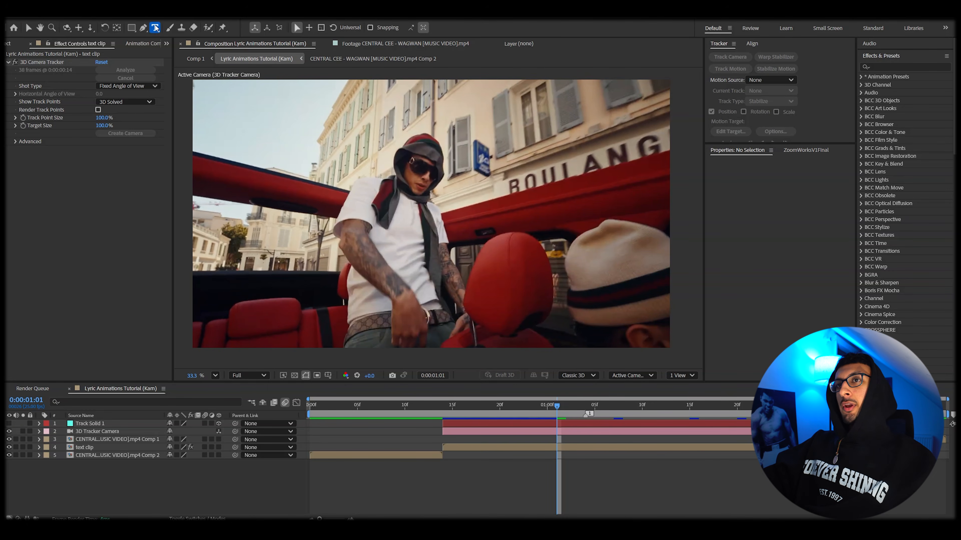
{"action": "left_click_drag", "start_coordinate": [261, 129], "coordinate": [635, 317]}
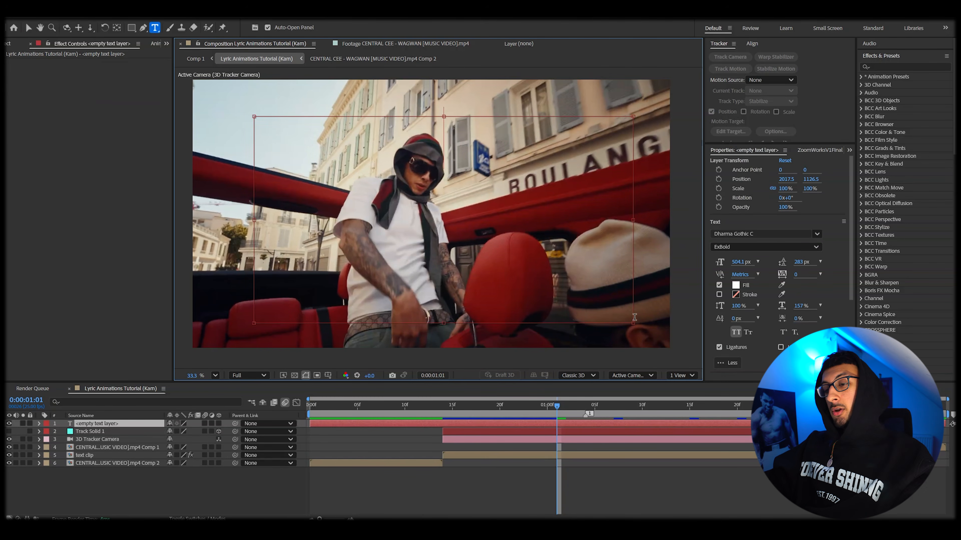
{"action": "double_click", "coordinate": [472, 149]}
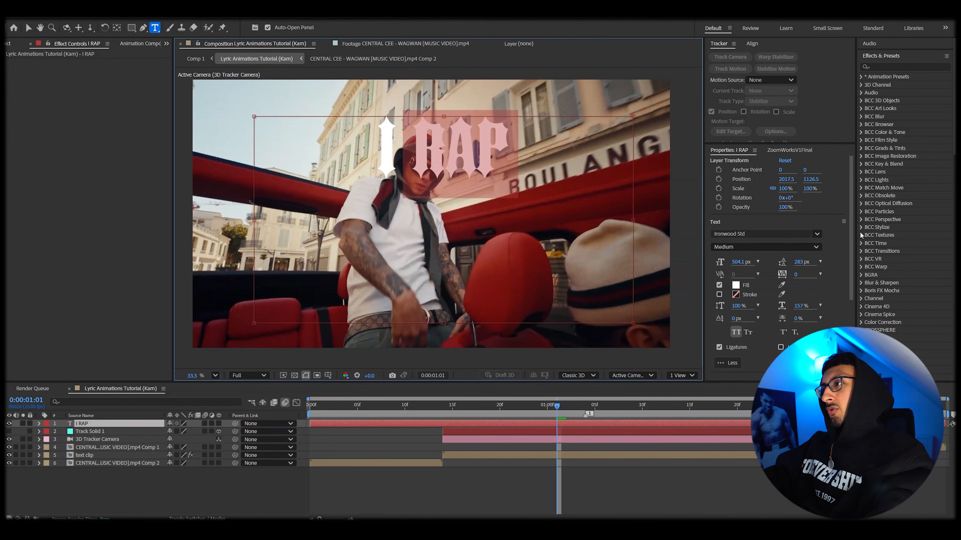
{"action": "key", "text": "BackSpace"}
{"action": "double_click", "coordinate": [450, 148]}
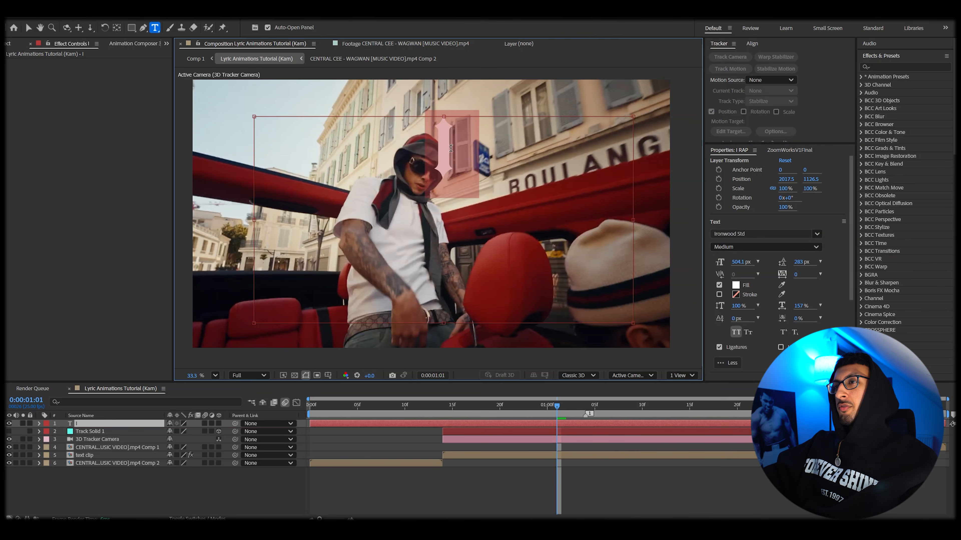
Step: Set the I's font size to about 933 px and reposition it in front of the singer
{"action": "left_click_drag", "start_coordinate": [749, 267], "coordinate": [877, 191]}
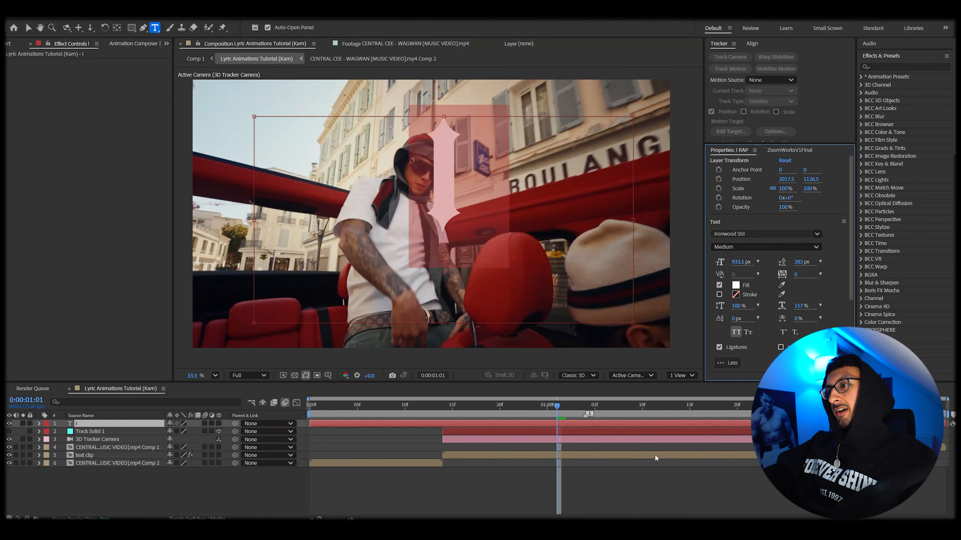
{"action": "left_click", "coordinate": [613, 479]}
{"action": "left_click", "coordinate": [565, 424]}
{"action": "key", "text": "v"}
{"action": "left_click_drag", "start_coordinate": [444, 174], "coordinate": [389, 210]}
Step: Duplicate the text layer for the word RAP and set its font to Eras Demi ITC
{"action": "key", "text": "ctrl+d"}
{"action": "left_click_drag", "start_coordinate": [394, 243], "coordinate": [480, 252]}
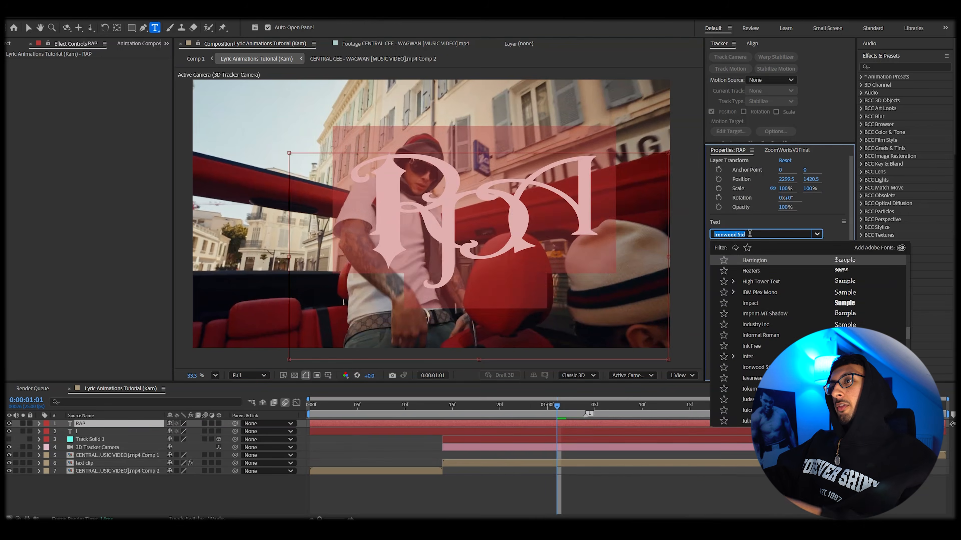
{"action": "key", "text": "Up"}
{"action": "key", "text": "Up"}
{"action": "key", "text": "Up"}
{"action": "key", "text": "Up"}
{"action": "key", "text": "Up"}
{"action": "key", "text": "Up"}
{"action": "key", "text": "Up"}
{"action": "key", "text": "Up"}
{"action": "key", "text": "Up"}
{"action": "key", "text": "Up"}
{"action": "key", "text": "Up"}
{"action": "key", "text": "Up"}
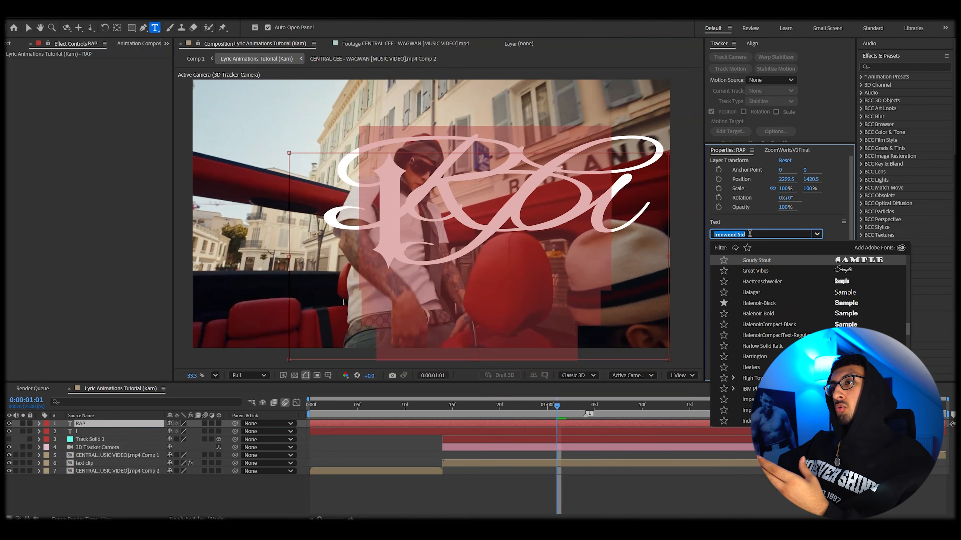
{"action": "key", "text": "Up"}
{"action": "key", "text": "Up"}
{"action": "key", "text": "Up"}
{"action": "key", "text": "Up"}
{"action": "key", "text": "Up"}
{"action": "key", "text": "Up"}
{"action": "key", "text": "Up"}
{"action": "key", "text": "Up"}
{"action": "key", "text": "Up"}
{"action": "key", "text": "Up"}
{"action": "key", "text": "Up"}
{"action": "key", "text": "Up"}
{"action": "key", "text": "Up"}
{"action": "key", "text": "Up"}
{"action": "key", "text": "Up"}
{"action": "key", "text": "Up"}
{"action": "key", "text": "Up"}
{"action": "key", "text": "Up"}
{"action": "key", "text": "Up"}
{"action": "key", "text": "Up"}
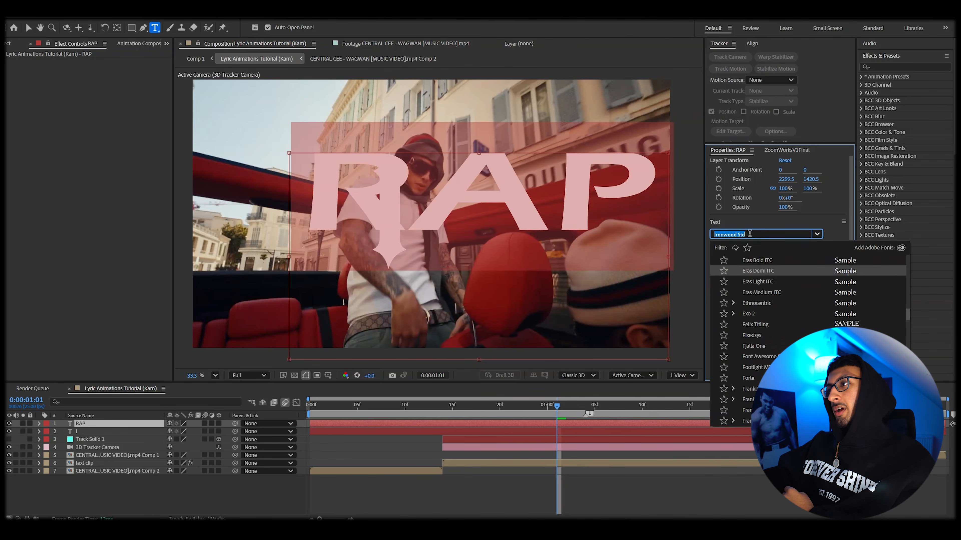
{"action": "key", "text": "Return"}
Step: Set RAP's font size to about 369 px and its horizontal scale to 117%
{"action": "left_click_drag", "start_coordinate": [734, 263], "coordinate": [536, 328]}
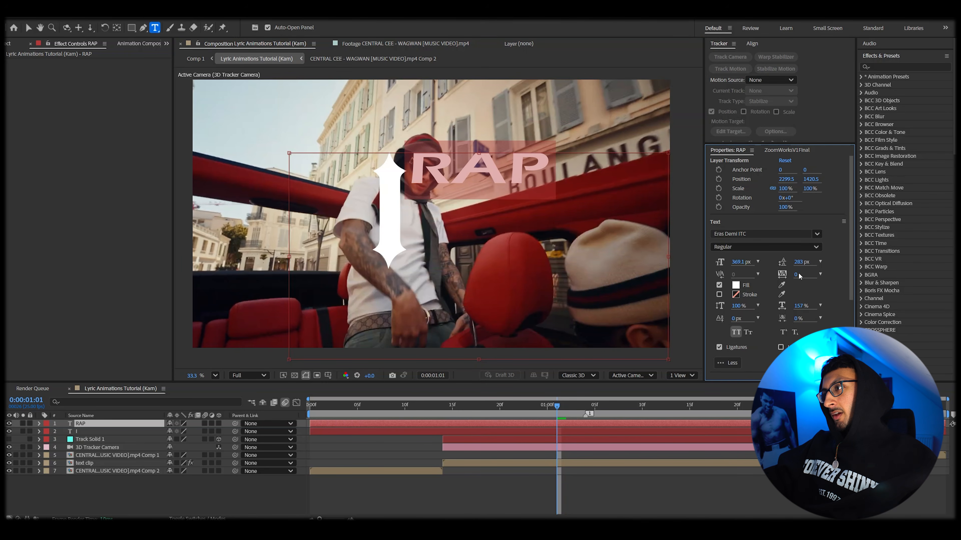
{"action": "left_click_drag", "start_coordinate": [801, 309], "coordinate": [784, 313]}
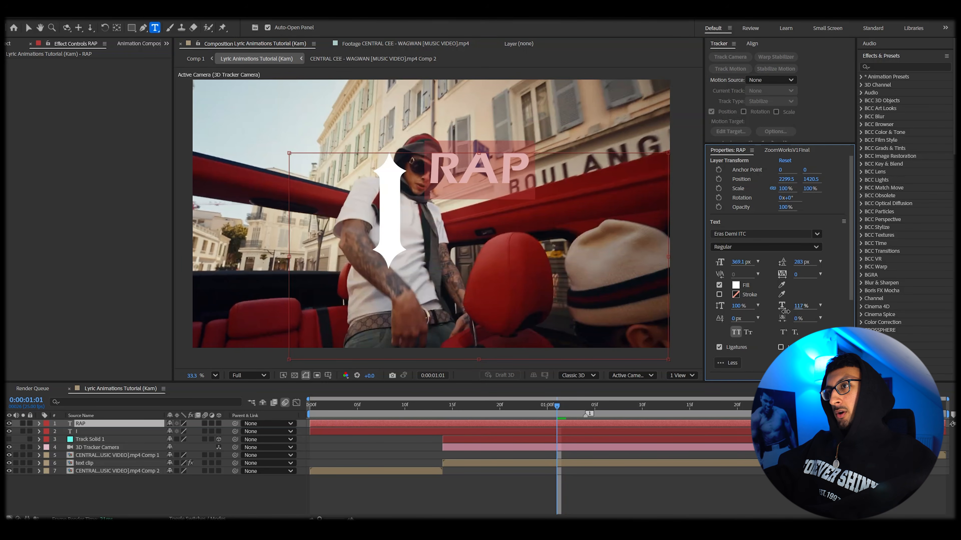
Step: Rotate the RAP text layer 90 degrees
{"action": "left_click", "coordinate": [180, 431]}
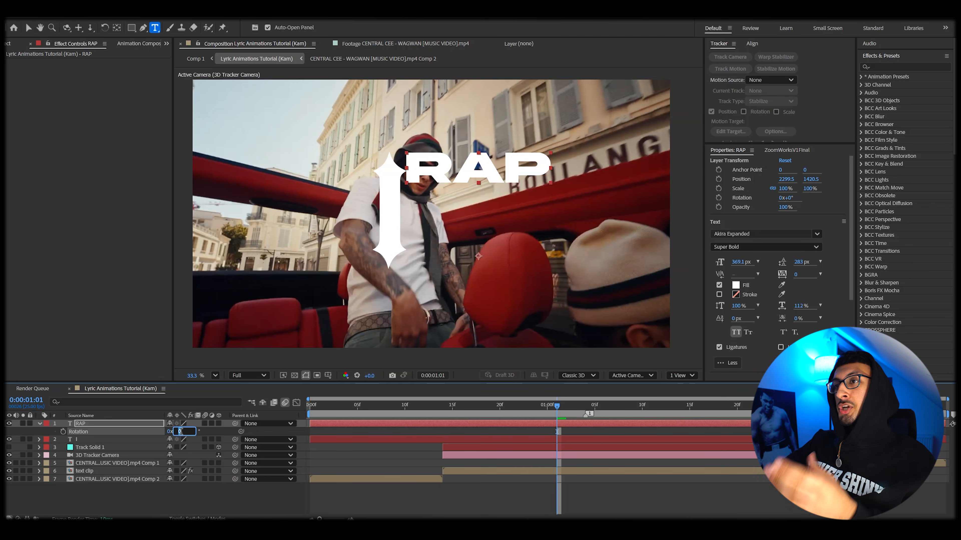
{"action": "type", "text": "90"}
{"action": "key", "text": "Return"}
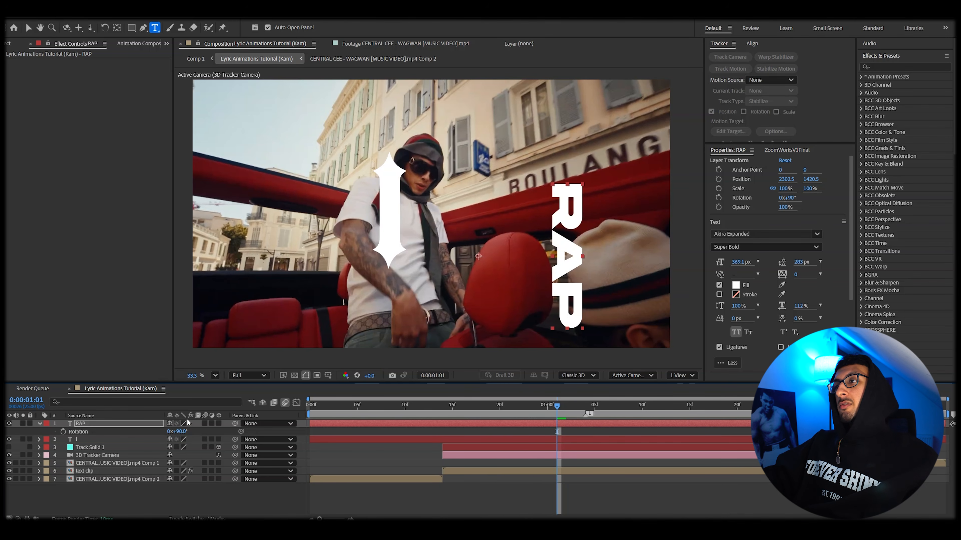
Step: Move the vertical RAP text next to the I and preview the result
{"action": "key", "text": "v"}
{"action": "left_click_drag", "start_coordinate": [560, 312], "coordinate": [412, 279]}
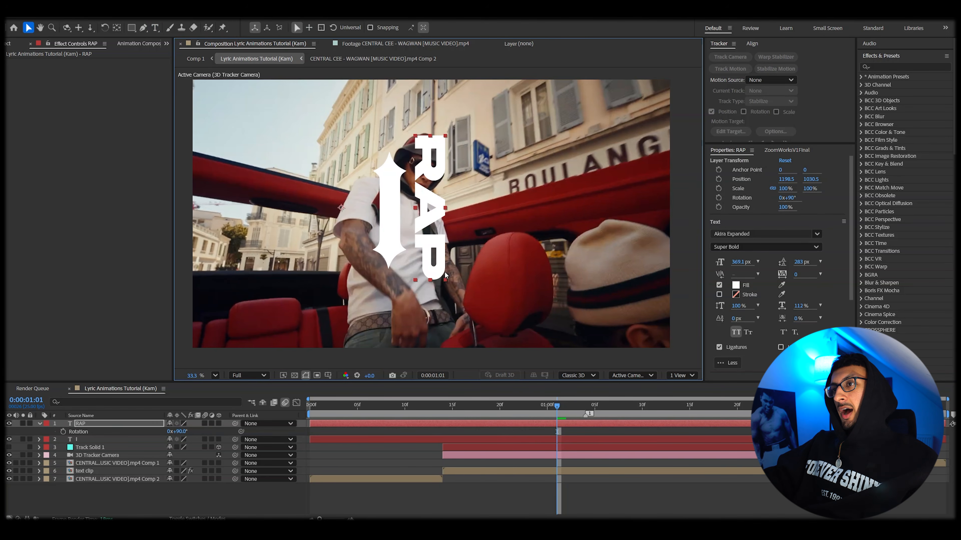
{"action": "key", "text": "space"}
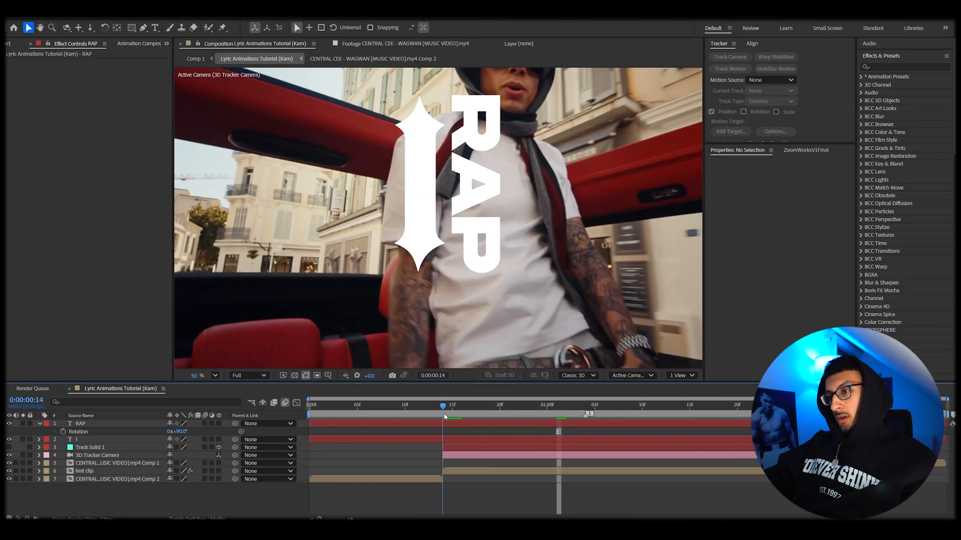
Step: Split the RAP and I layers at the current time and delete their earlier segments
{"action": "left_click", "coordinate": [449, 423]}
{"action": "left_click", "coordinate": [449, 438], "text": "ctrl"}
{"action": "key", "text": "ctrl+shift+d"}
{"action": "left_click", "coordinate": [426, 432]}
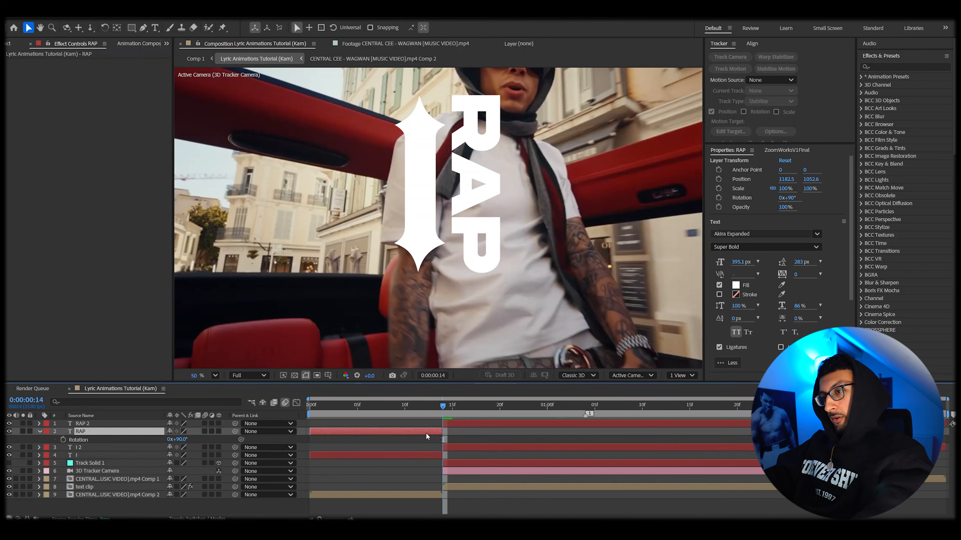
{"action": "key", "text": "Delete"}
{"action": "left_click", "coordinate": [427, 439]}
{"action": "key", "text": "Delete"}
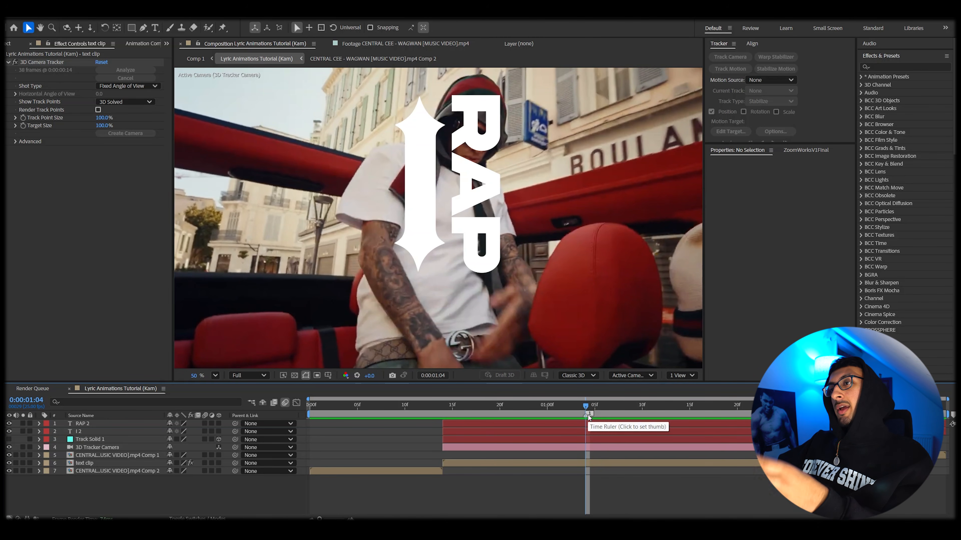
{"action": "scroll", "coordinate": [507, 252], "scroll_direction": "down", "scroll_amount": 1}
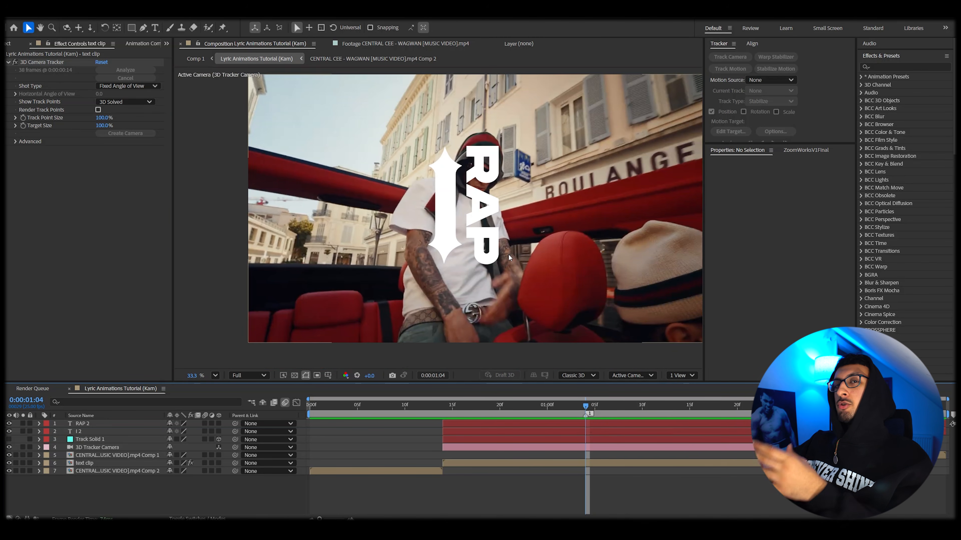
Step: Split the I text layer at the current time
{"action": "scroll", "coordinate": [541, 209], "scroll_direction": "up", "scroll_amount": 1}
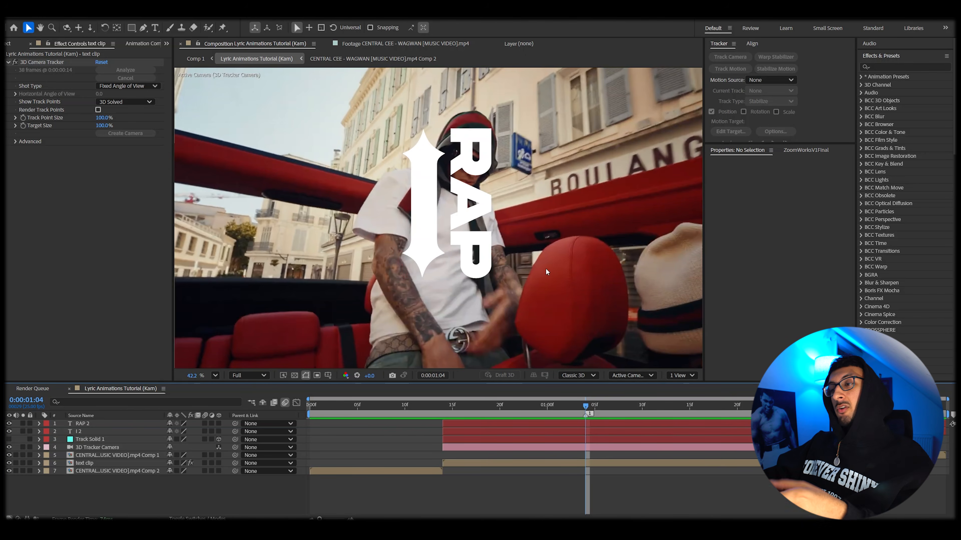
{"action": "left_click", "coordinate": [601, 431]}
{"action": "left_click", "coordinate": [596, 423], "text": "ctrl"}
{"action": "key", "text": "ctrl+shift+d"}
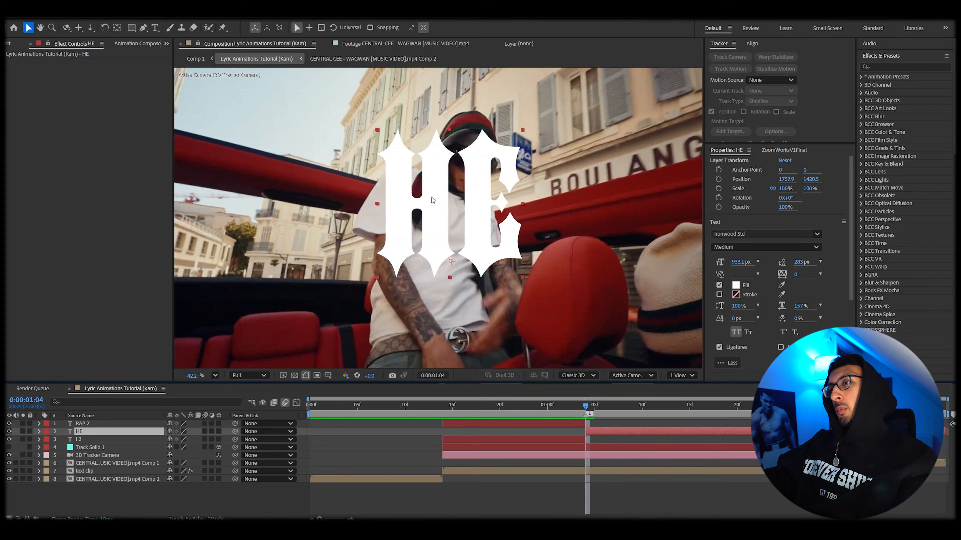
Step: Set the HE text's fill colour to dark red BB0000
{"action": "scroll", "coordinate": [485, 234], "scroll_direction": "down", "scroll_amount": 1}
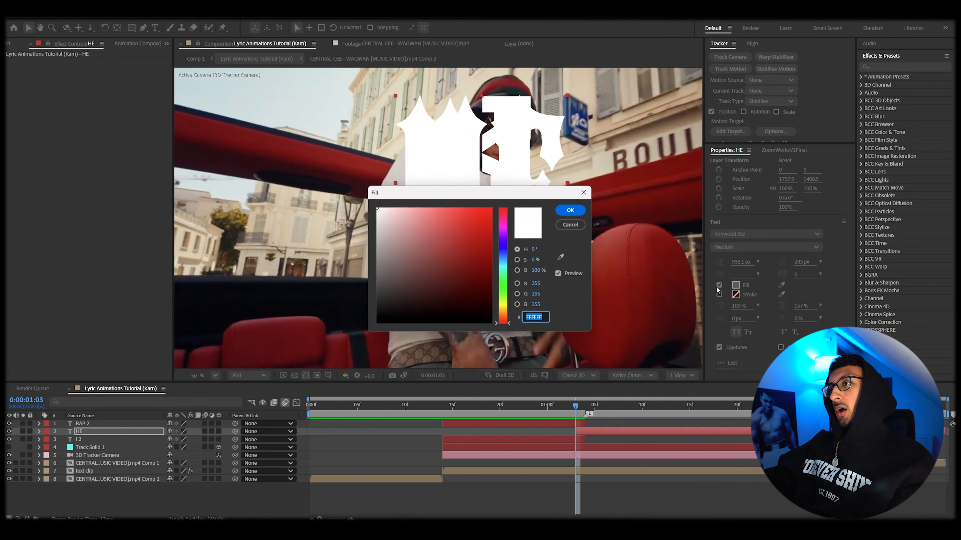
{"action": "left_click", "coordinate": [492, 208]}
{"action": "left_click_drag", "start_coordinate": [484, 248], "coordinate": [502, 238]}
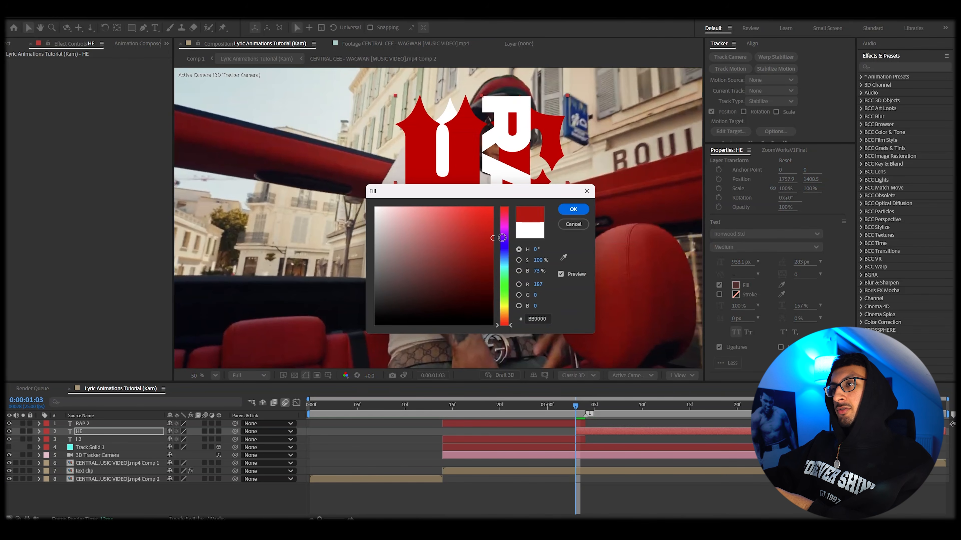
{"action": "left_click", "coordinate": [570, 211]}
{"action": "scroll", "coordinate": [433, 171], "scroll_direction": "down", "scroll_amount": 2}
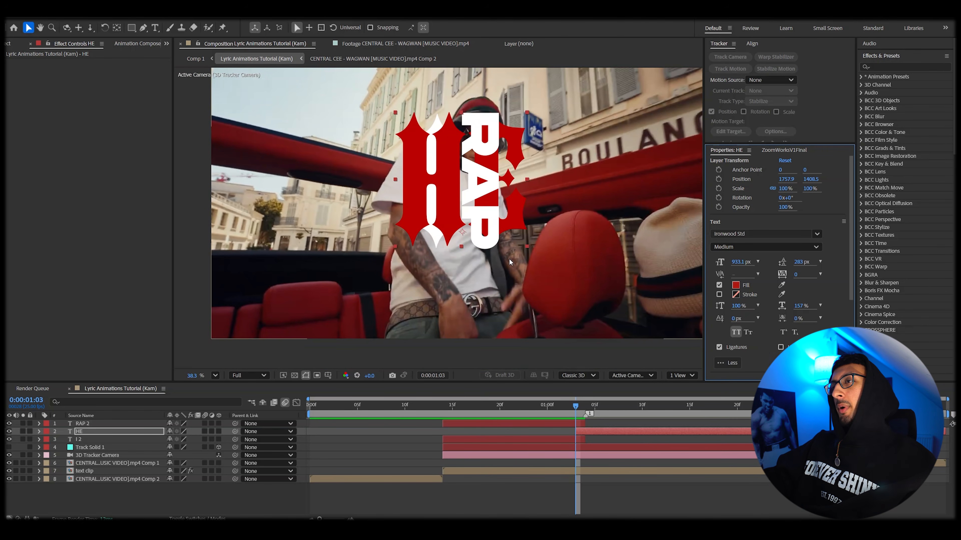
Step: Advance two frames and duplicate the HE text layer
{"action": "left_click_drag", "start_coordinate": [574, 432], "coordinate": [585, 433]}
{"action": "key", "text": "Page_Down"}
{"action": "key", "text": "Page_Down"}
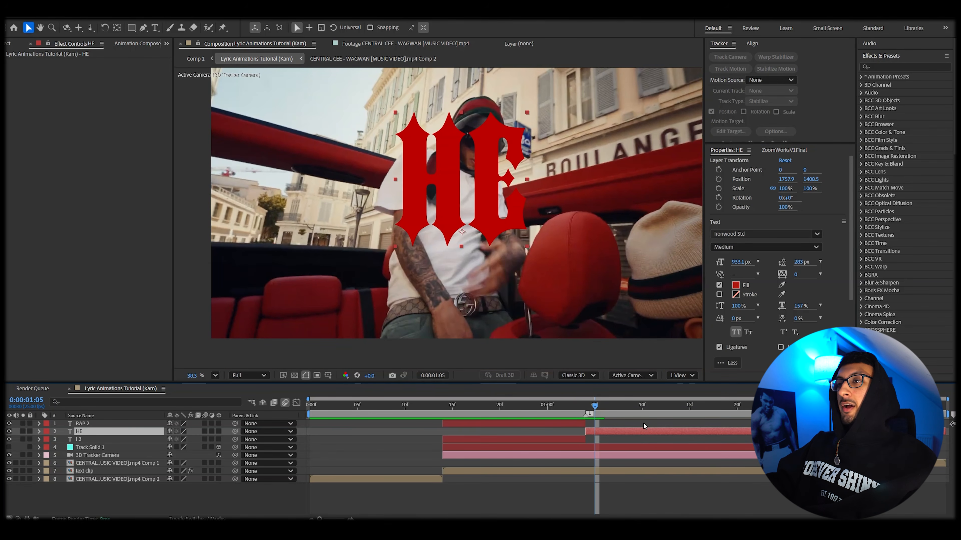
{"action": "key", "text": "ctrl+d"}
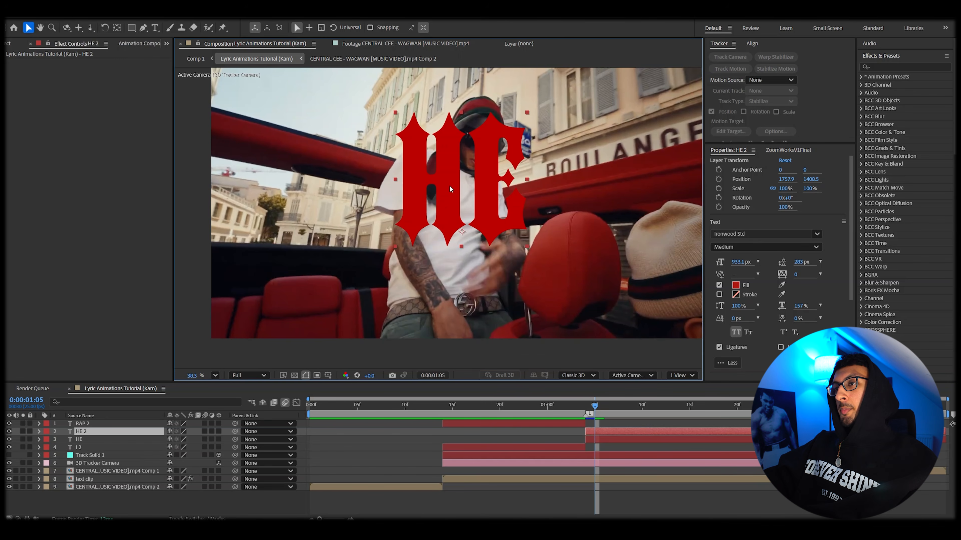
Step: Set the duplicated text's font size to about 468 px and its font to Akira Expanded
{"action": "double_click", "coordinate": [449, 185]}
{"action": "left_click_drag", "start_coordinate": [738, 262], "coordinate": [586, 329]}
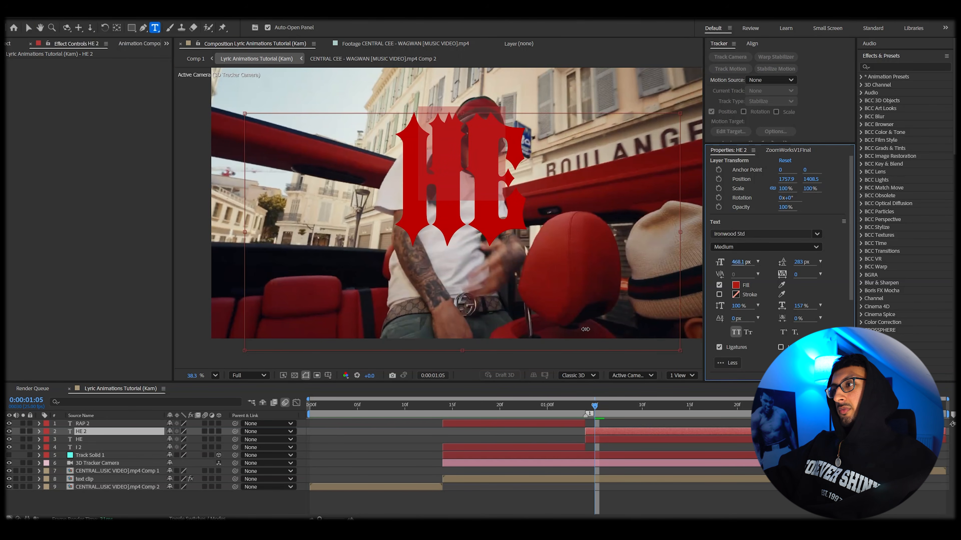
{"action": "left_click", "coordinate": [767, 233]}
{"action": "type", "text": "Akira Expanded"}
{"action": "key", "text": "Return"}
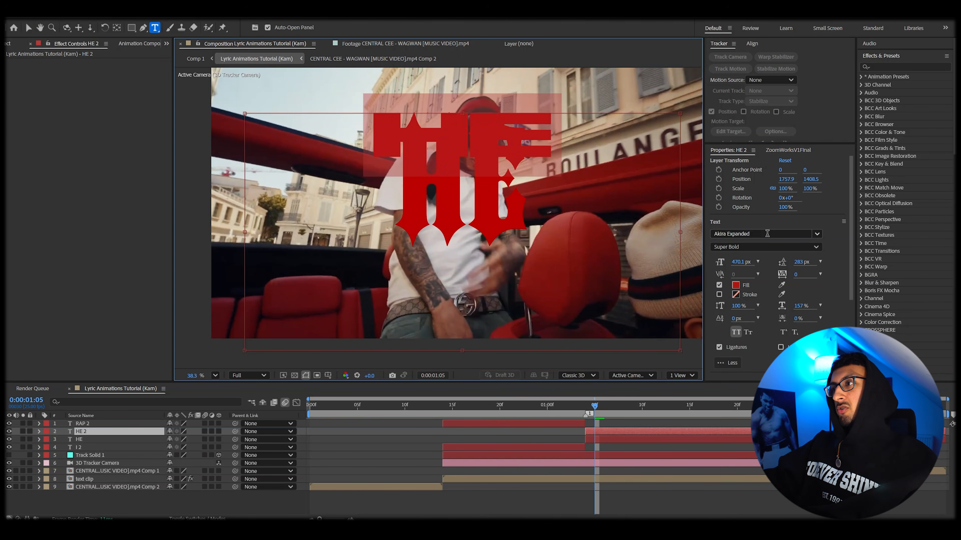
Step: Make the duplicate's fill white and replace its text with TRAPS
{"action": "left_click", "coordinate": [737, 286]}
{"action": "left_click", "coordinate": [376, 207]}
{"action": "left_click", "coordinate": [580, 209]}
{"action": "type", "text": "TRAPS"}
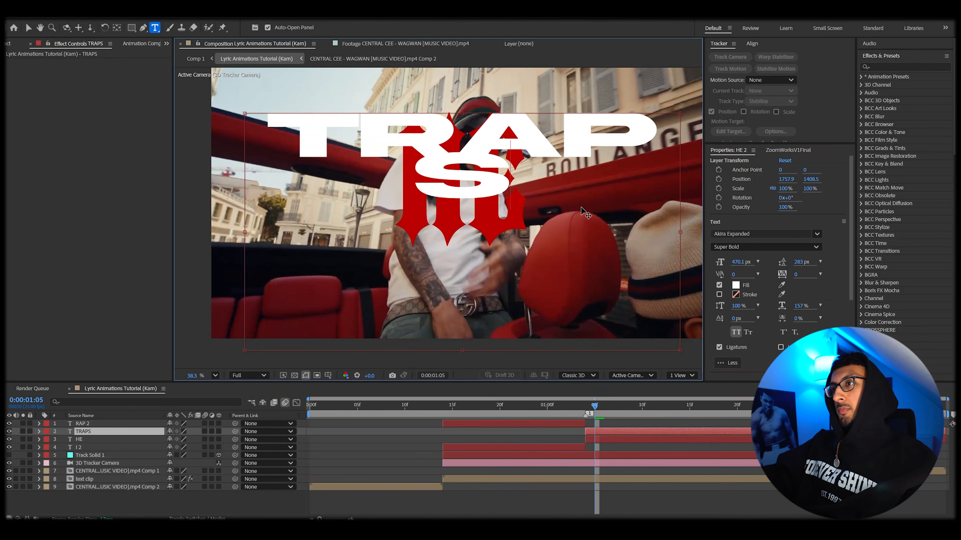
Step: Change the TRAPS font to Barlow Condensed SemiBold Italic and leave text editing
{"action": "key", "text": "ctrl+a"}
{"action": "left_click", "coordinate": [767, 233]}
{"action": "type", "text": "bea"}
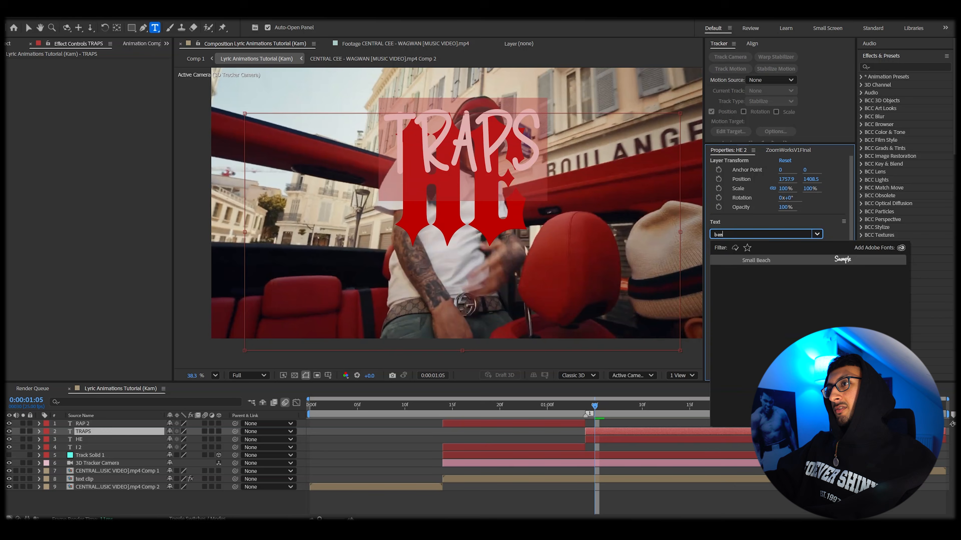
{"action": "key", "text": "Escape"}
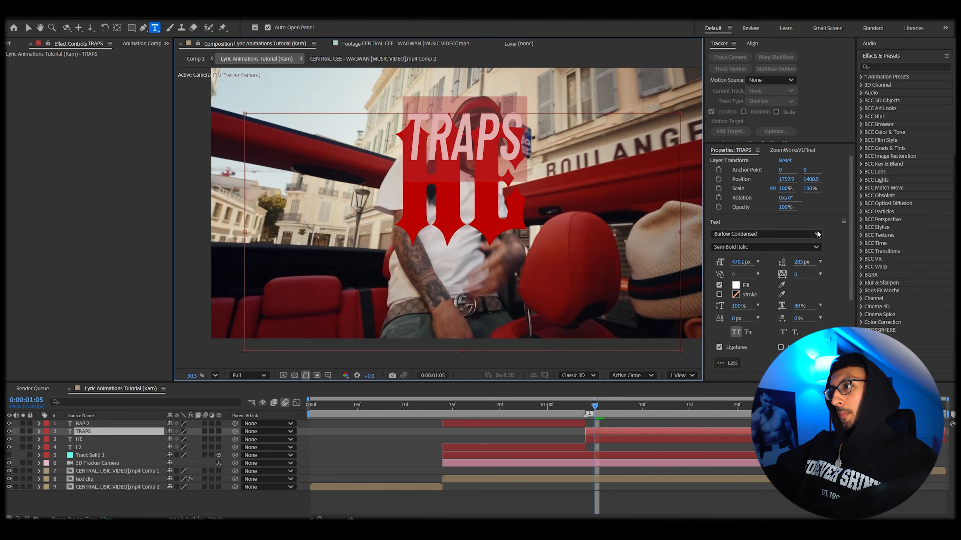
{"action": "key", "text": "Escape"}
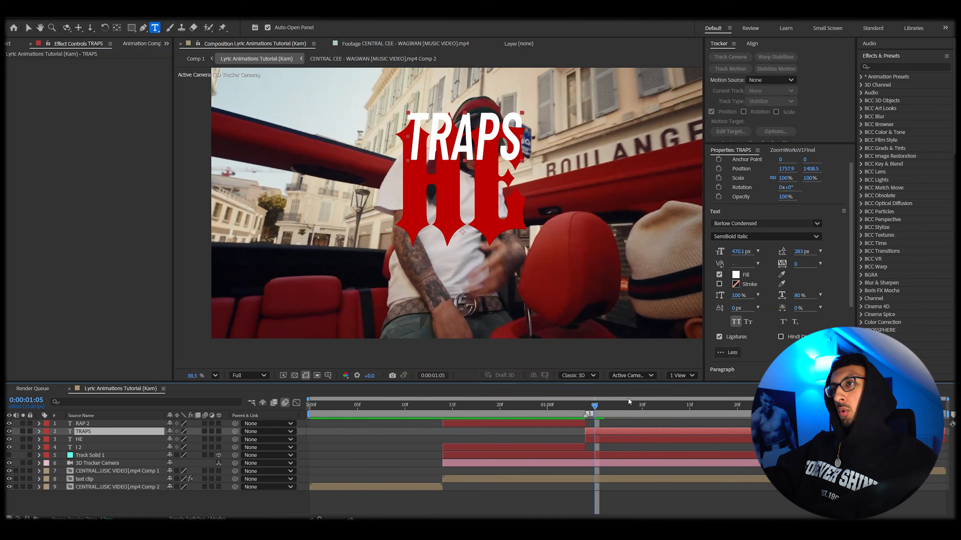
Step: Reposition the TRAPS text over the middle of the red HE lettering
{"action": "key", "text": "v"}
{"action": "scroll", "coordinate": [472, 196], "scroll_direction": "up", "scroll_amount": 3}
{"action": "key", "text": "shift+Left"}
{"action": "key", "text": "shift+Left"}
{"action": "key", "text": "shift+Left"}
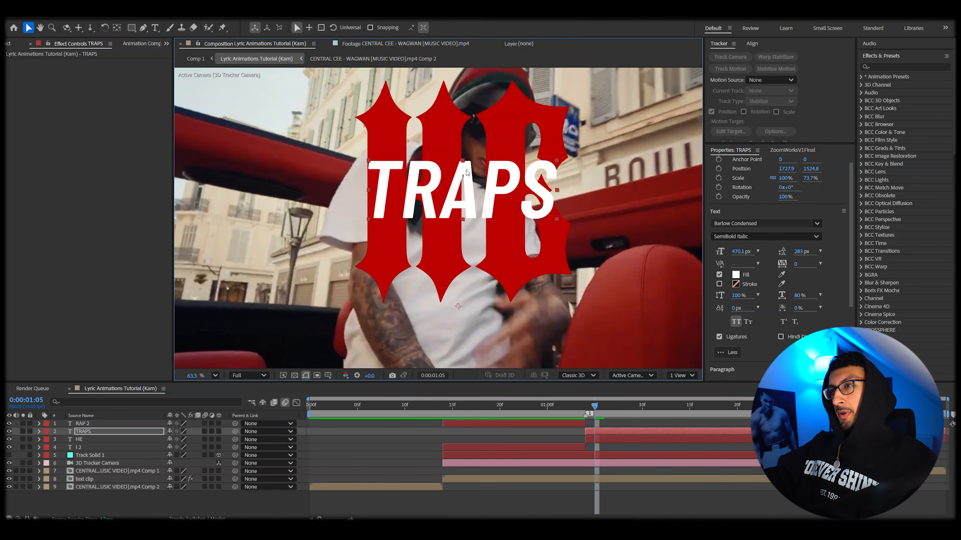
{"action": "left_click_drag", "start_coordinate": [464, 164], "coordinate": [455, 196]}
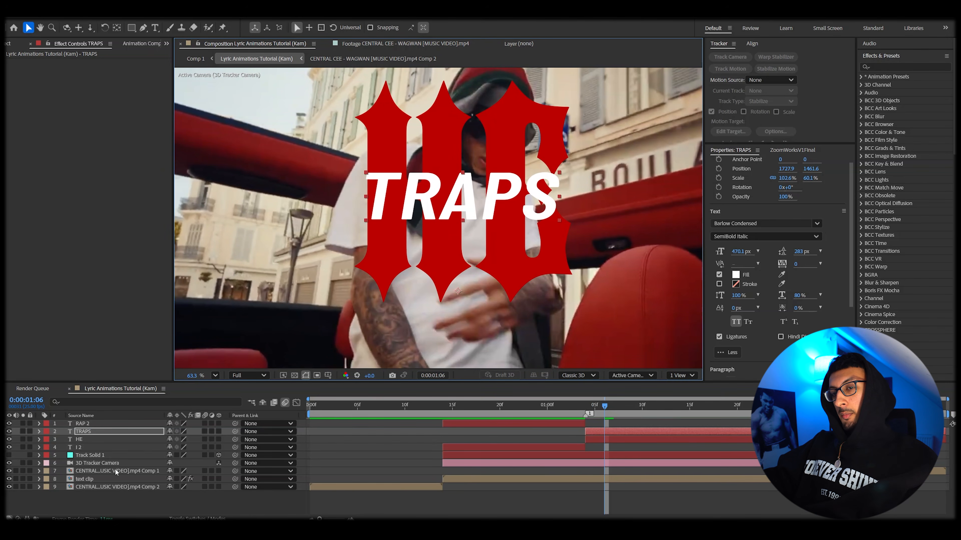
Step: Draw a black rounded rectangle about 926 by 296 px behind the TRAPS text
{"action": "key", "text": "Page_Up"}
{"action": "scroll", "coordinate": [488, 209], "scroll_direction": "down", "scroll_amount": 2}
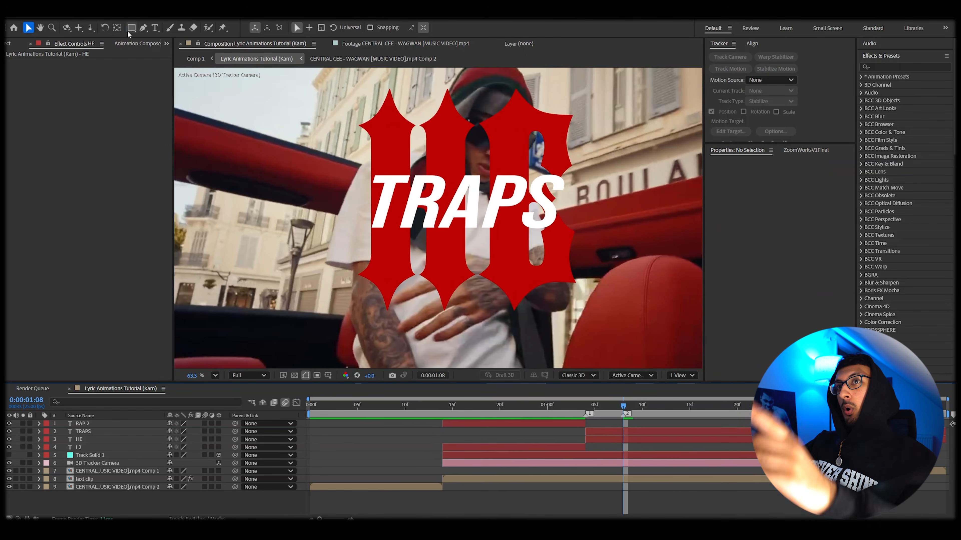
{"action": "left_click", "coordinate": [132, 28]}
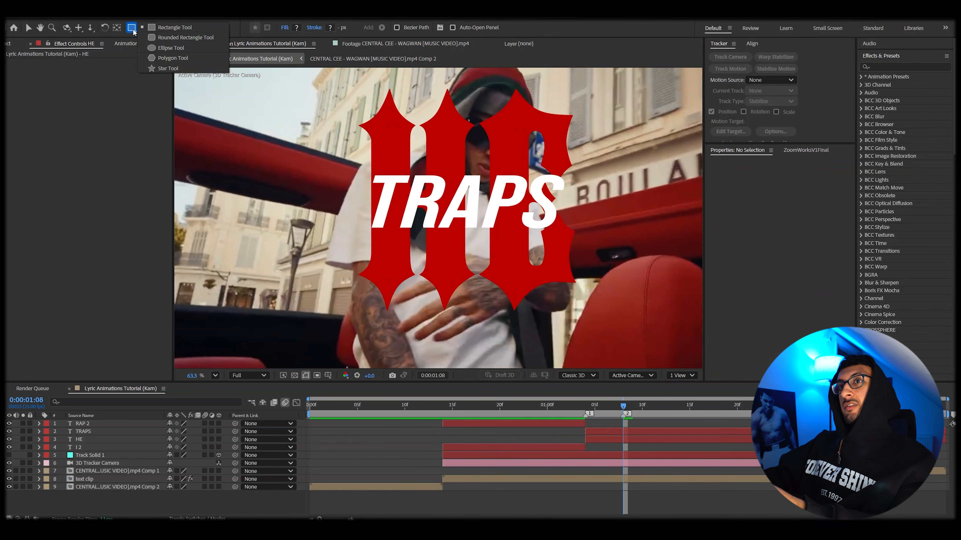
{"action": "left_click", "coordinate": [159, 38]}
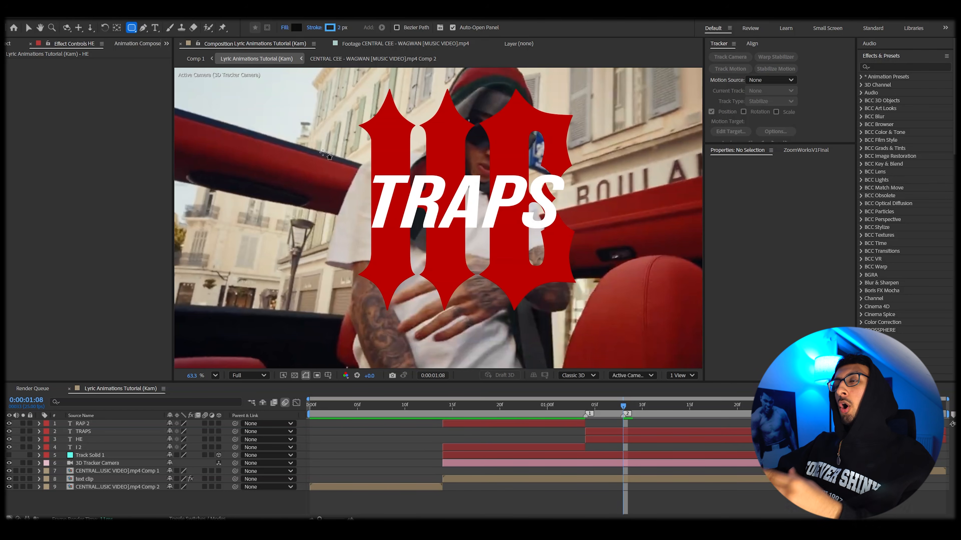
{"action": "left_click_drag", "start_coordinate": [396, 200], "coordinate": [541, 238]}
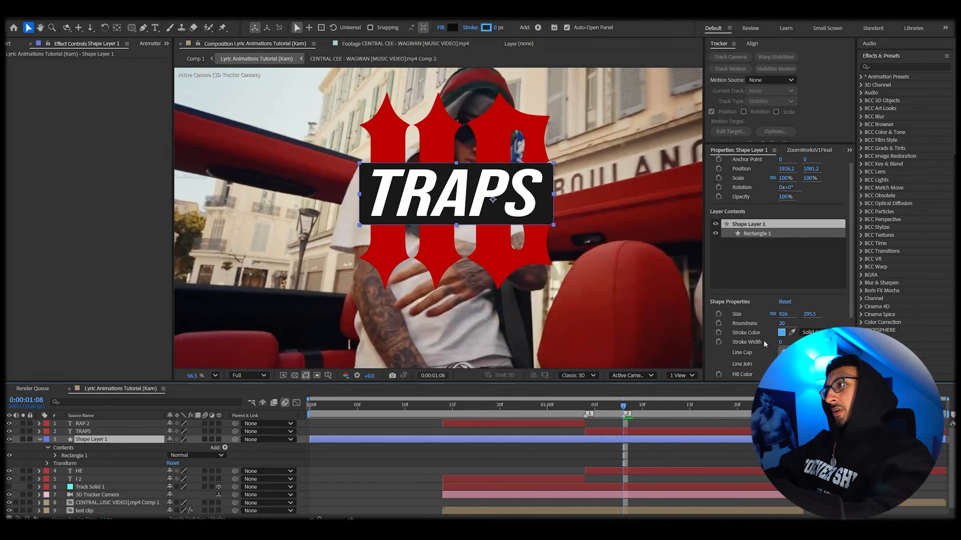
Step: Set the rectangle's roundness to 77 and its stroke to None
{"action": "scroll", "coordinate": [763, 340], "scroll_direction": "down", "scroll_amount": 3}
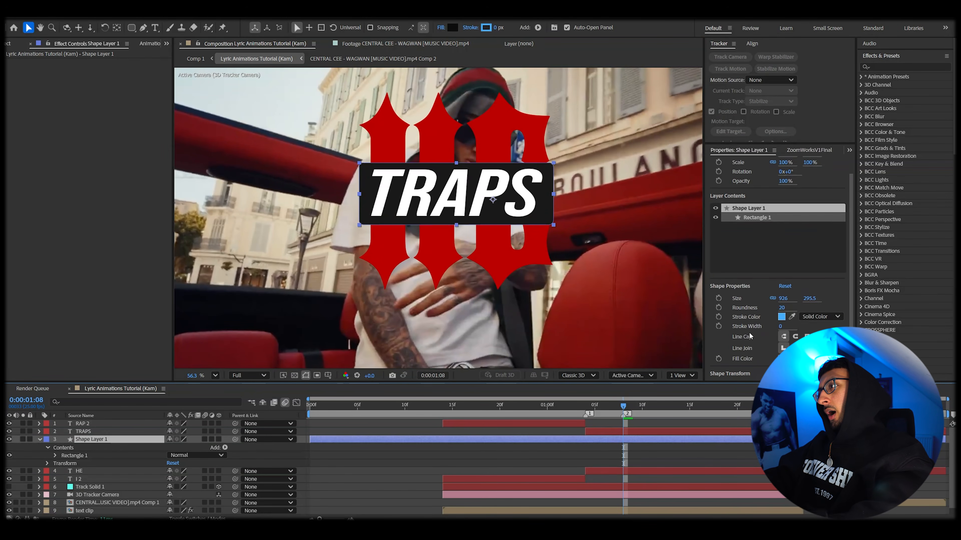
{"action": "left_click_drag", "start_coordinate": [782, 295], "coordinate": [813, 295]}
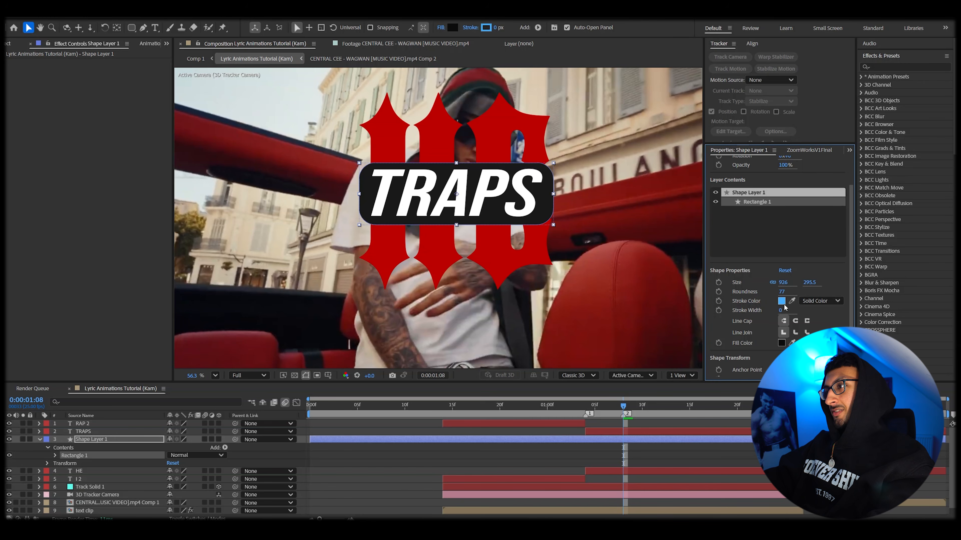
{"action": "left_click", "coordinate": [816, 301]}
{"action": "left_click", "coordinate": [817, 315]}
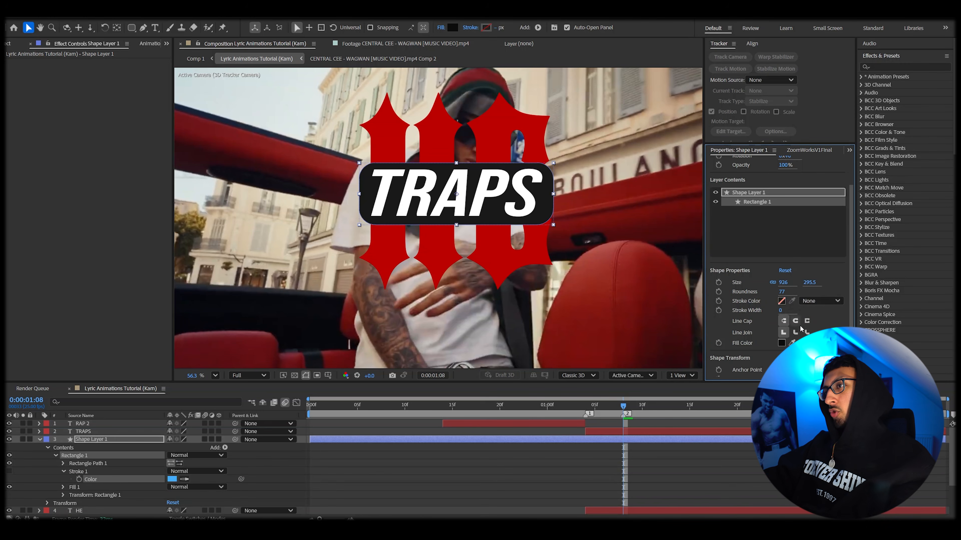
Step: Split the shape layer at the current time and delete its earlier segment
{"action": "left_click", "coordinate": [607, 419]}
{"action": "left_click", "coordinate": [583, 408]}
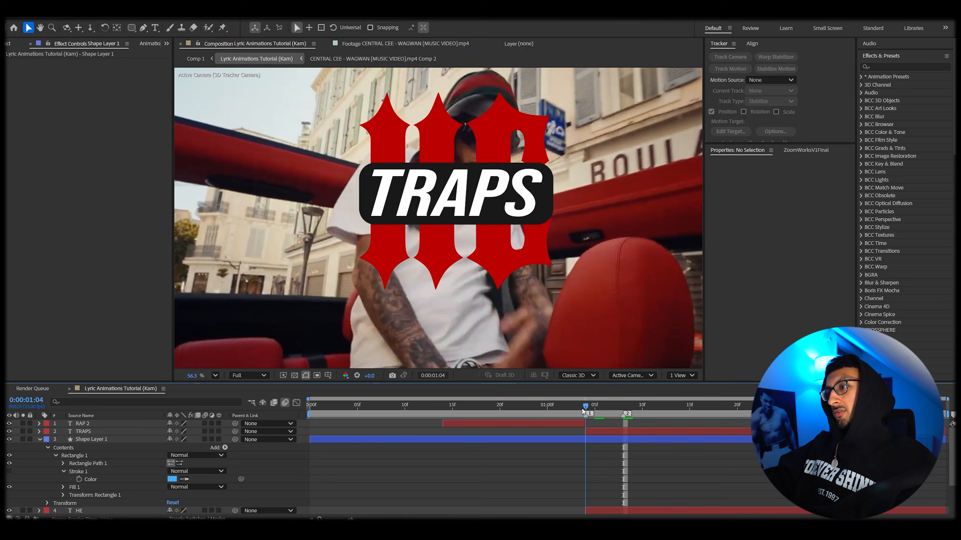
{"action": "left_click", "coordinate": [583, 438]}
{"action": "key", "text": "ctrl+shift+d"}
{"action": "left_click", "coordinate": [579, 445]}
{"action": "key", "text": "Delete"}
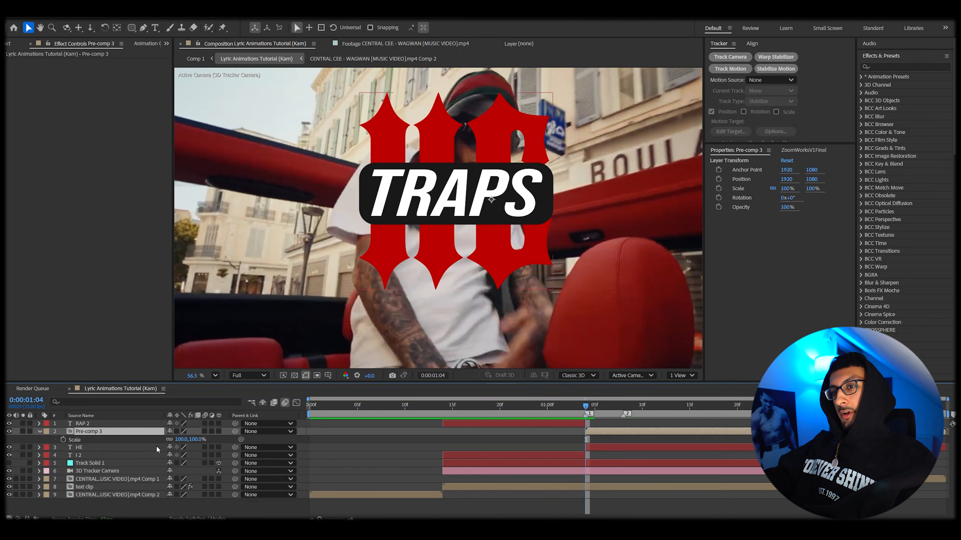
Step: Scale the TRAPS pre-comp to 68% and shift its position slightly
{"action": "mouse_move", "coordinate": [182, 439]}
{"action": "left_mouse_down"}
{"action": "mouse_move", "coordinate": [166, 438]}
{"action": "mouse_move", "coordinate": [185, 435]}
{"action": "left_mouse_up"}
{"action": "scroll", "coordinate": [454, 210], "scroll_direction": "up", "scroll_amount": 3}
{"action": "left_click_drag", "start_coordinate": [465, 209], "coordinate": [484, 213]}
{"action": "left_click", "coordinate": [616, 400]}
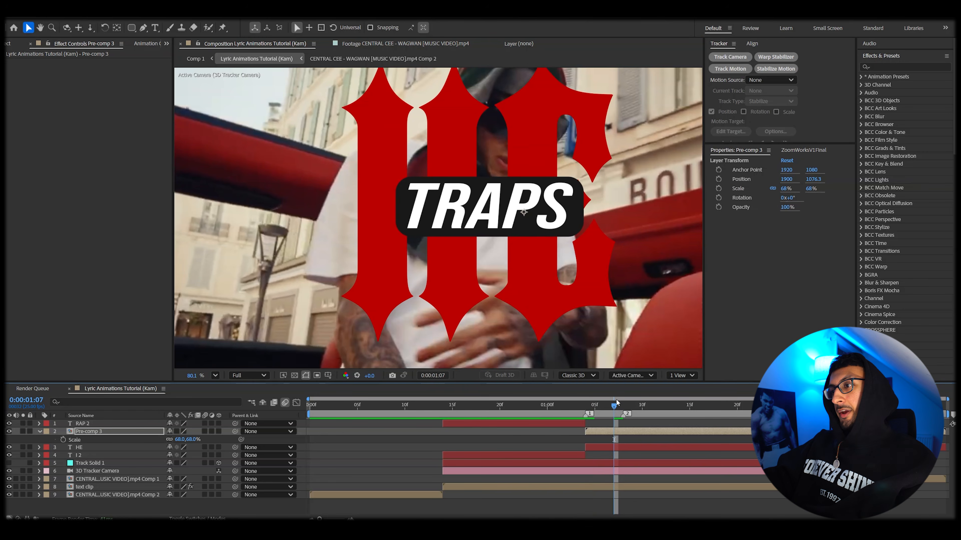
Step: Keyframe the pre-comp's opacity to fade in from 0% to 100% and preview it
{"action": "mouse_move", "coordinate": [612, 408]}
{"action": "left_mouse_down"}
{"action": "mouse_move", "coordinate": [629, 404]}
{"action": "mouse_move", "coordinate": [613, 409]}
{"action": "left_mouse_up"}
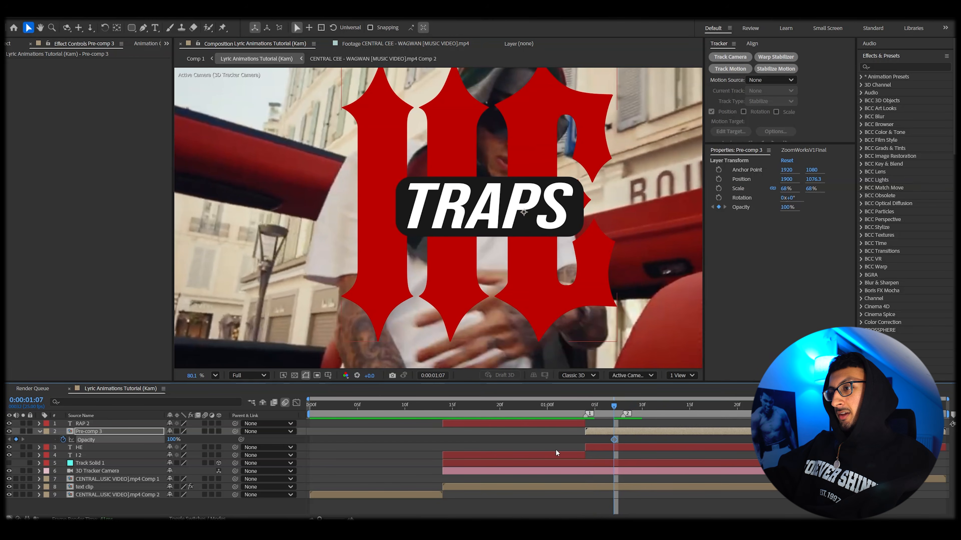
{"action": "left_click_drag", "start_coordinate": [614, 439], "coordinate": [637, 444]}
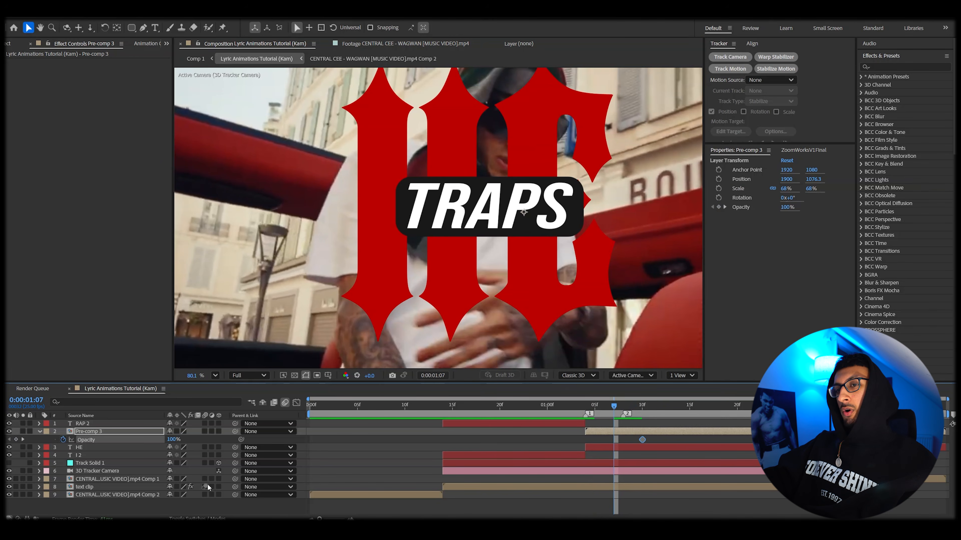
{"action": "left_click_drag", "start_coordinate": [173, 440], "coordinate": [61, 446]}
{"action": "mouse_move", "coordinate": [615, 441]}
{"action": "left_mouse_down"}
{"action": "mouse_move", "coordinate": [637, 443]}
{"action": "mouse_move", "coordinate": [602, 442]}
{"action": "left_mouse_up"}
{"action": "left_click", "coordinate": [568, 404]}
{"action": "key", "text": "space"}
{"action": "key", "text": "space"}
{"action": "left_click", "coordinate": [604, 406]}
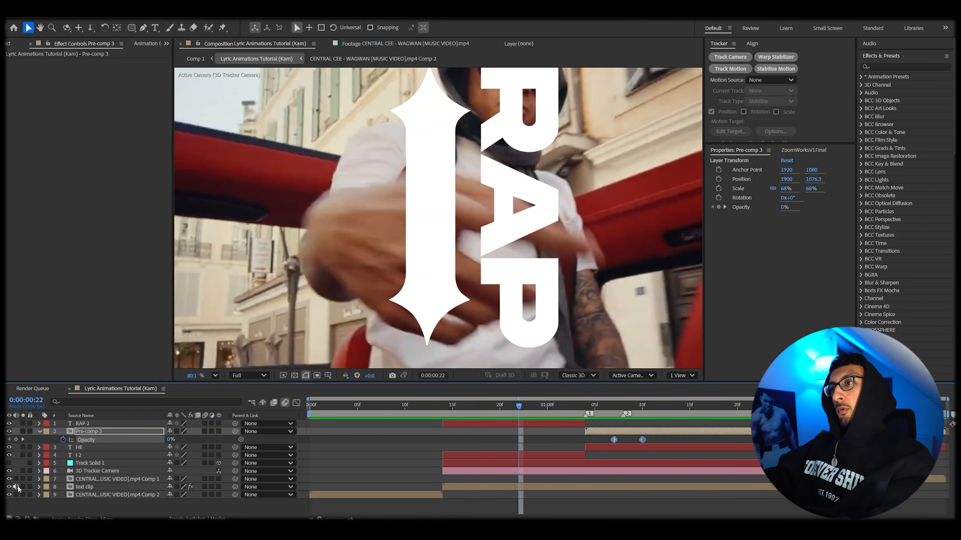
Step: Scrub through the timeline to preview the lyric animation
{"action": "scroll", "coordinate": [444, 257], "scroll_direction": "down", "scroll_amount": 3}
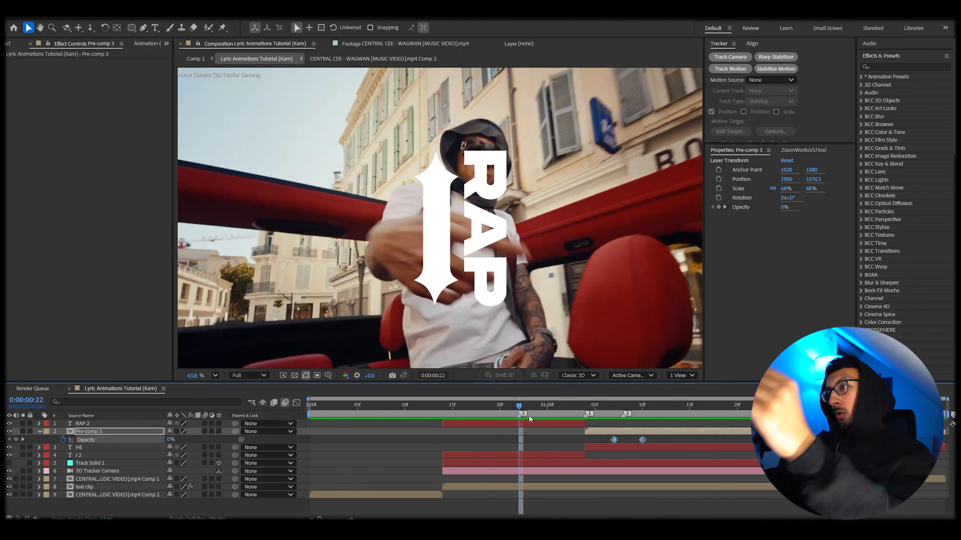
{"action": "left_click_drag", "start_coordinate": [472, 411], "coordinate": [644, 415]}
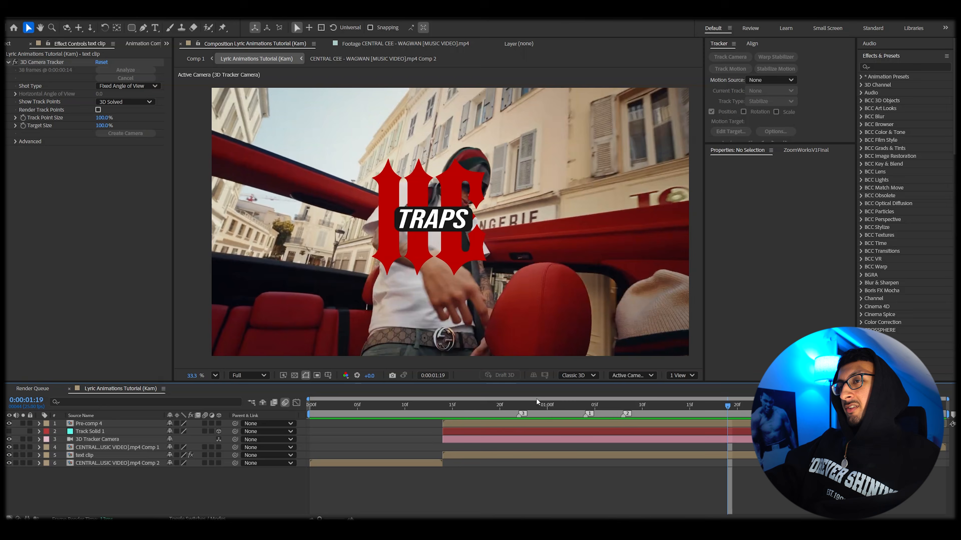
{"action": "left_click", "coordinate": [547, 403]}
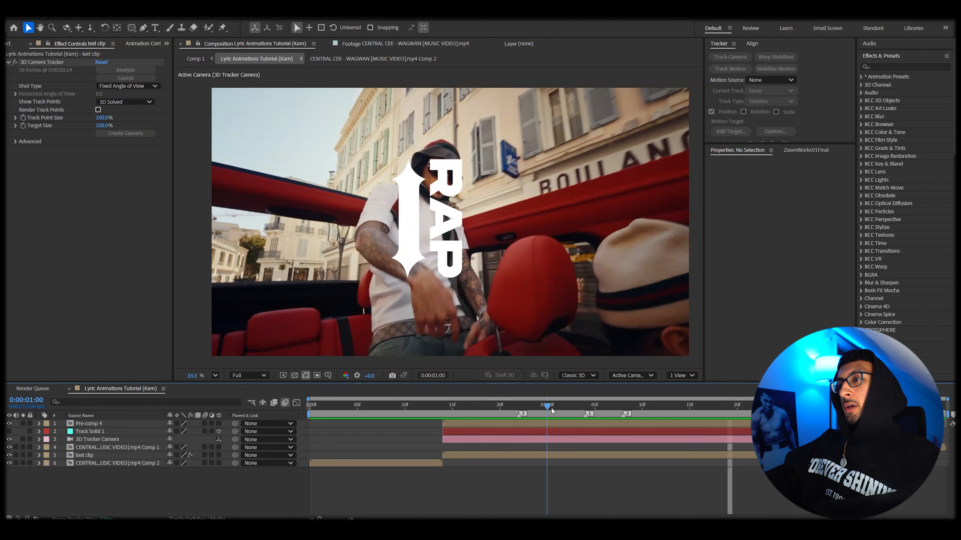
Step: Step forward three frames and adjust the drop shadow distance on the lyric pre-comp
{"action": "key", "text": "Page_Down"}
{"action": "key", "text": "Page_Down"}
{"action": "key", "text": "Page_Down"}
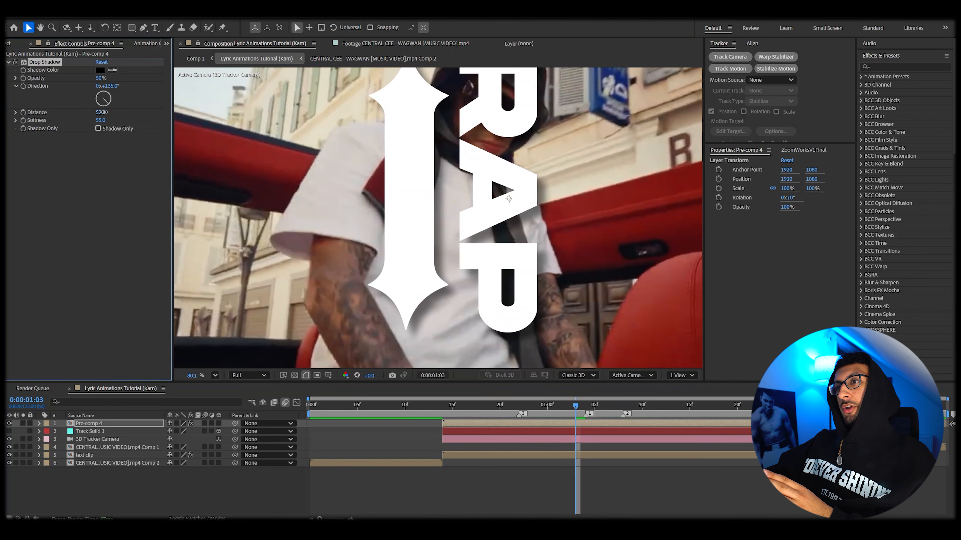
{"action": "left_click_drag", "start_coordinate": [103, 112], "coordinate": [91, 113]}
Step: Apply the Deep Glow effect to the pre-comp and adjust its radius and exposure
{"action": "key", "text": "ctrl+space"}
{"action": "type", "text": "de"}
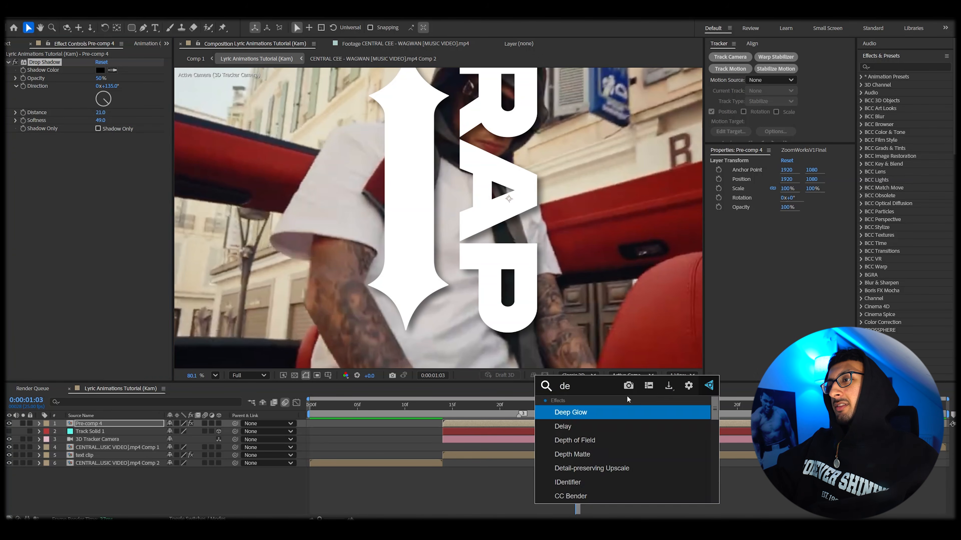
{"action": "key", "text": "Return"}
{"action": "left_click_drag", "start_coordinate": [103, 152], "coordinate": [7, 223]}
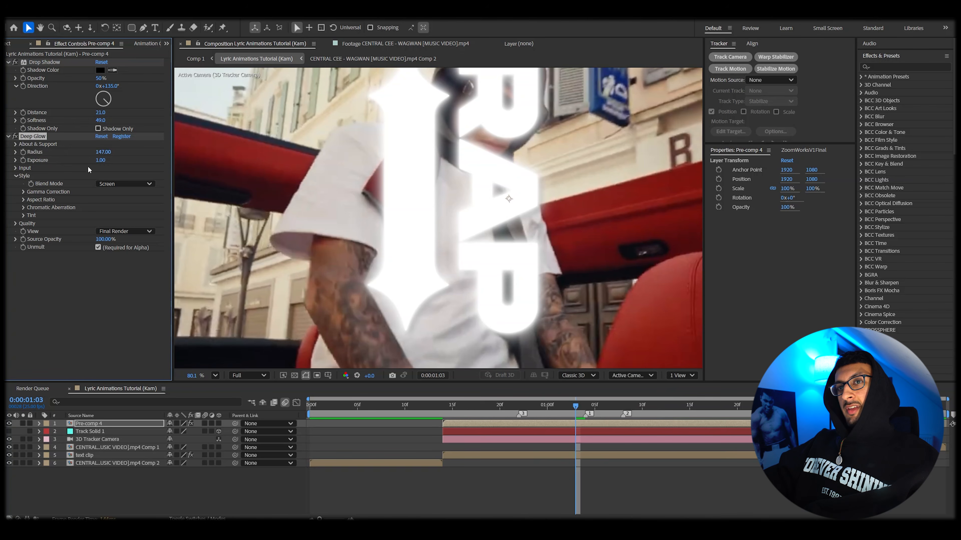
{"action": "left_click_drag", "start_coordinate": [87, 167], "coordinate": [63, 176]}
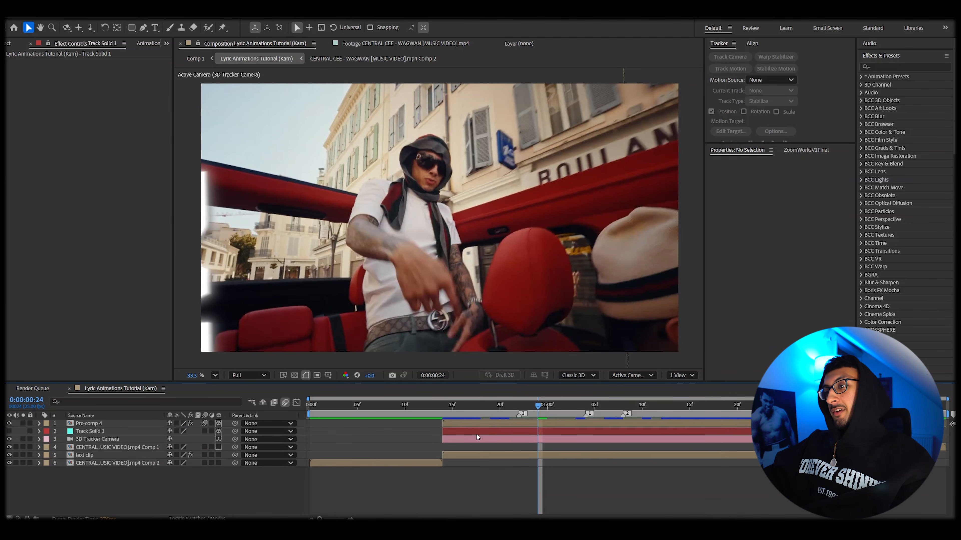
Step: Give the lyric pre-comp the track solid's position and drag it into place beside the car
{"action": "left_click", "coordinate": [477, 431]}
{"action": "left_click", "coordinate": [480, 424], "text": "ctrl"}
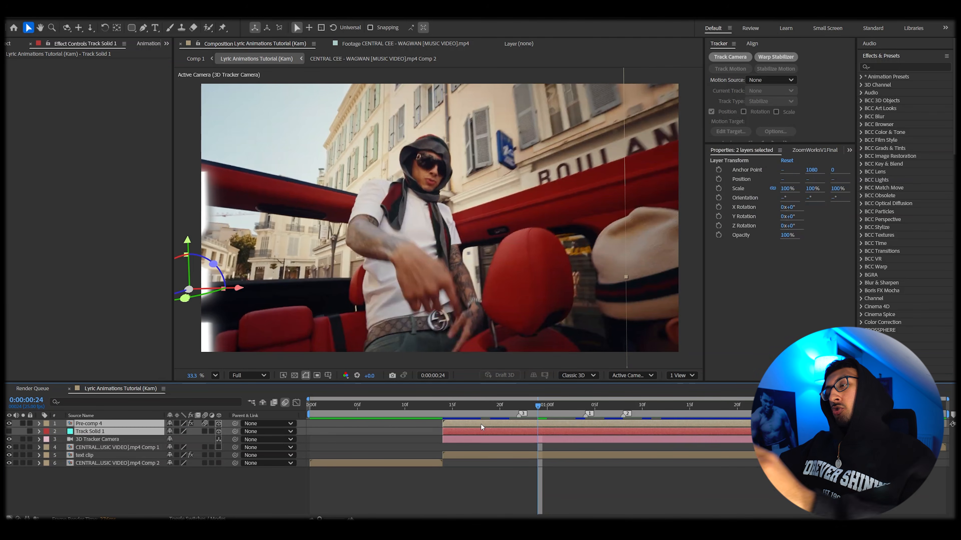
{"action": "left_click_drag", "start_coordinate": [578, 407], "coordinate": [633, 408]}
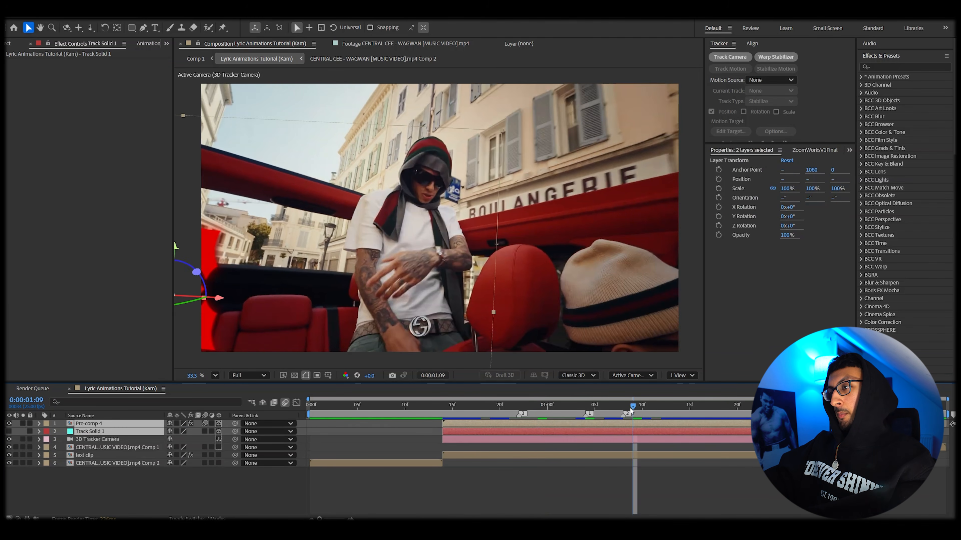
{"action": "key", "text": "p"}
{"action": "left_click", "coordinate": [89, 439]}
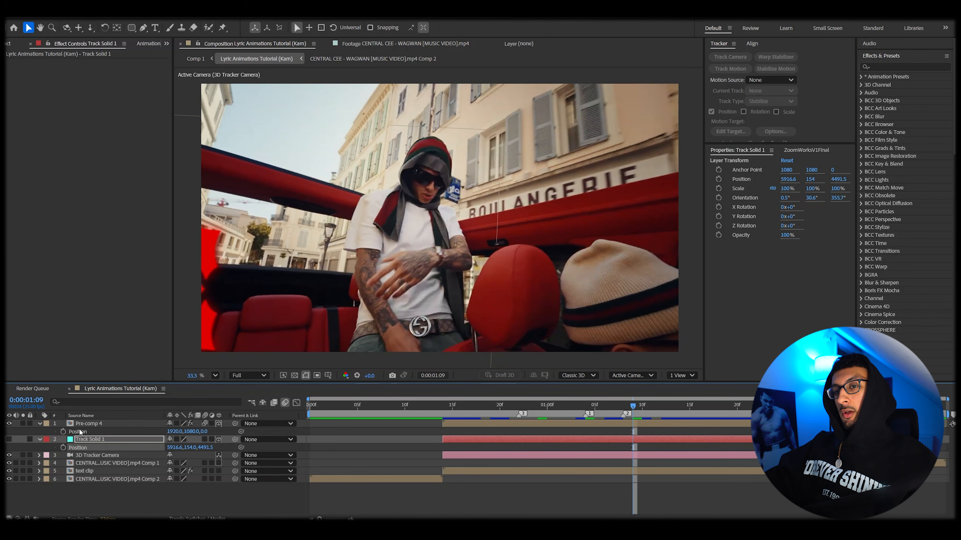
{"action": "key", "text": "ctrl+Up"}
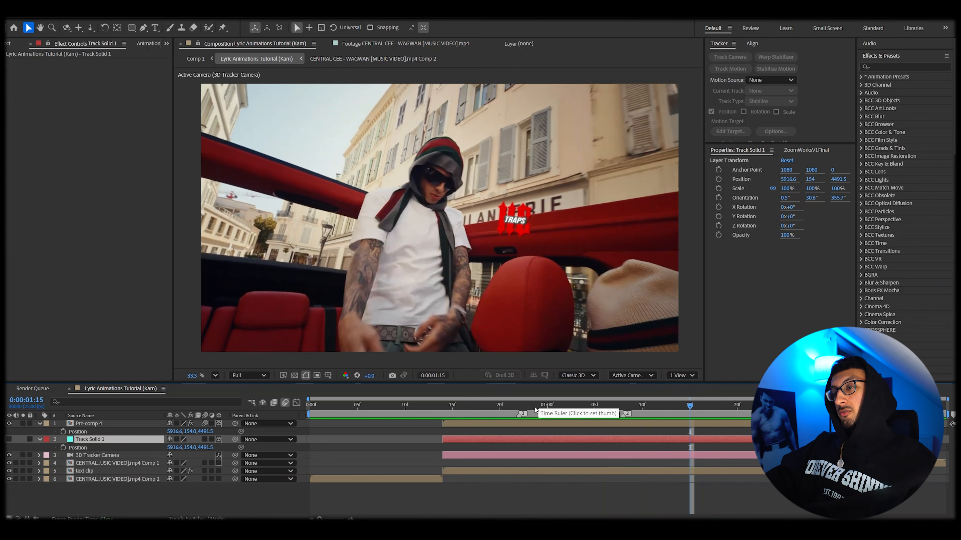
{"action": "left_click_drag", "start_coordinate": [540, 223], "coordinate": [560, 229]}
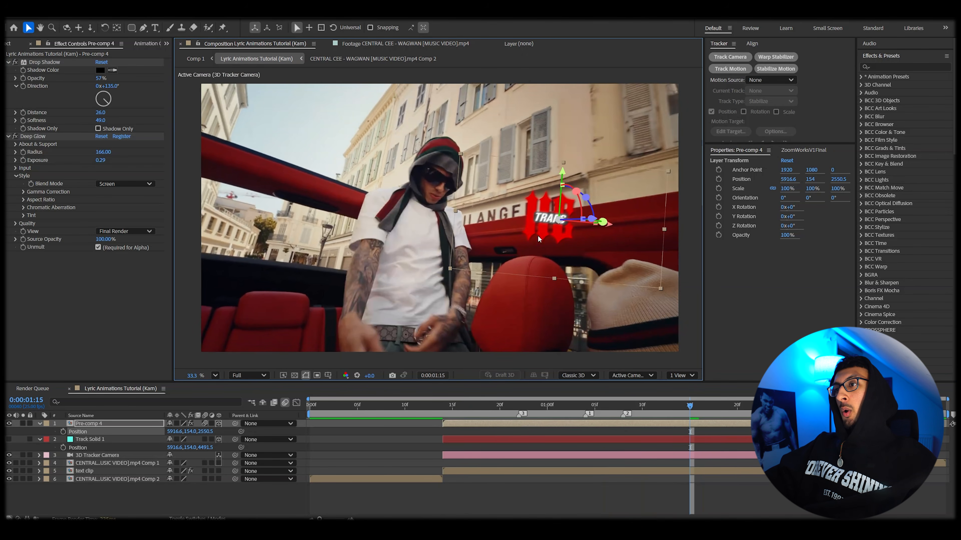
Step: Preview the placed lyric from where the pre-comp begins
{"action": "left_click", "coordinate": [451, 407]}
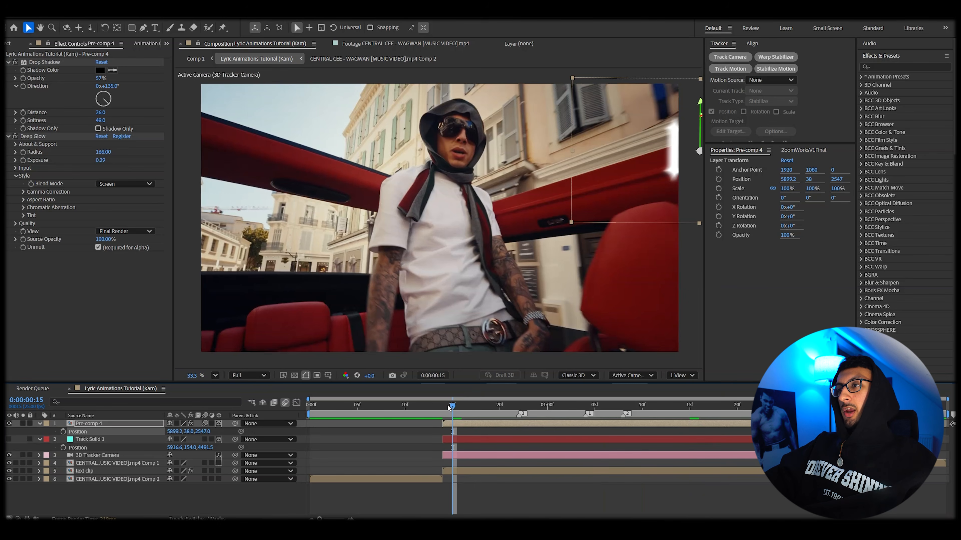
{"action": "key", "text": "space"}
{"action": "key", "text": "space"}
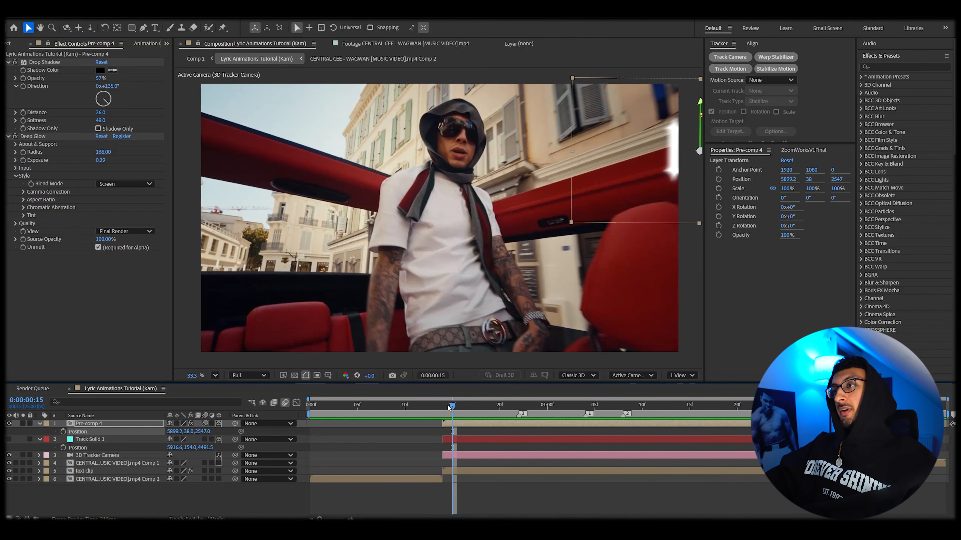
{"action": "key", "text": "space"}
{"action": "key", "text": "space"}
Step: Reposition the pre-comp and rotate its orientation to about 1.9°, 43°, 350.1° to sit along the car
{"action": "left_click_drag", "start_coordinate": [607, 179], "coordinate": [566, 195]}
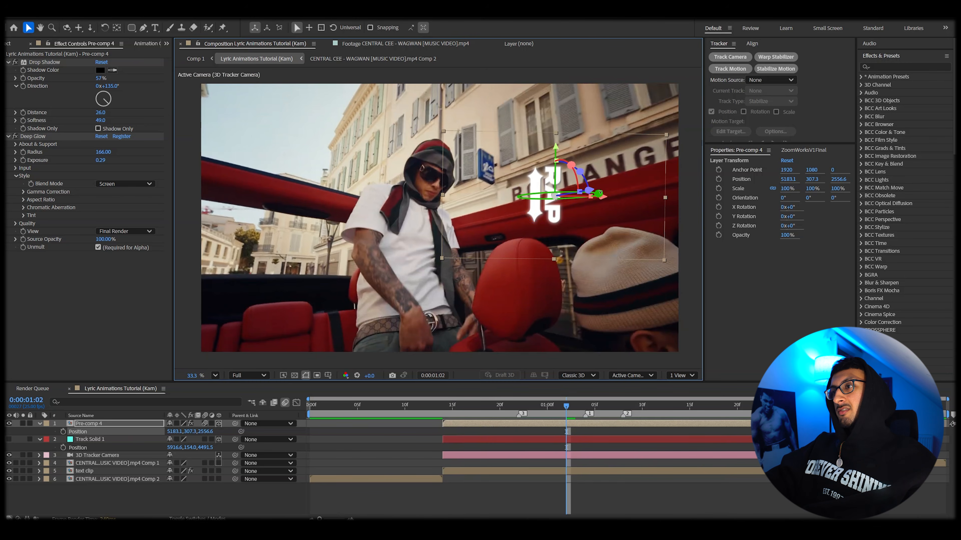
{"action": "scroll", "coordinate": [597, 193], "scroll_direction": "up", "scroll_amount": 2}
{"action": "mouse_move", "coordinate": [571, 195]}
{"action": "left_mouse_down"}
{"action": "mouse_move", "coordinate": [560, 194]}
{"action": "mouse_move", "coordinate": [566, 205]}
{"action": "left_mouse_up"}
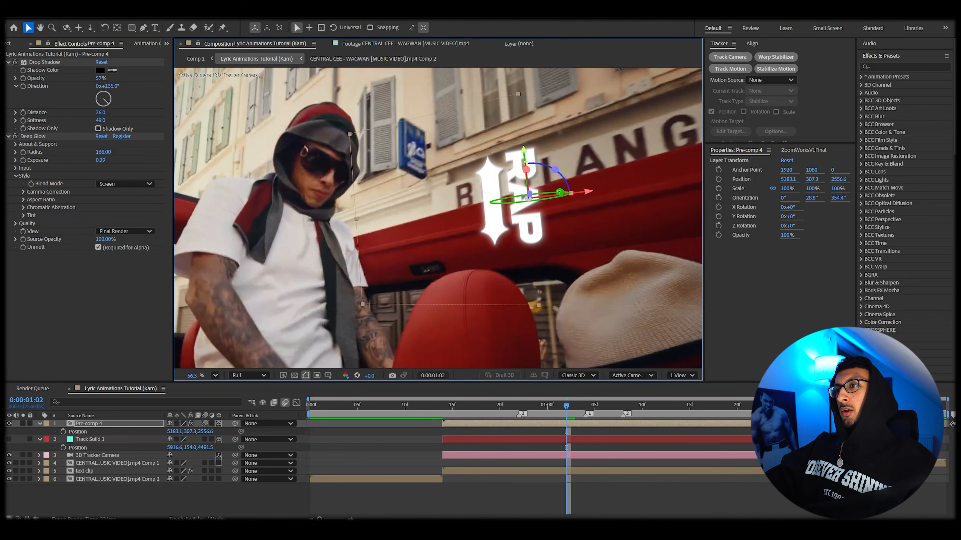
{"action": "scroll", "coordinate": [529, 198], "scroll_direction": "down", "scroll_amount": 2}
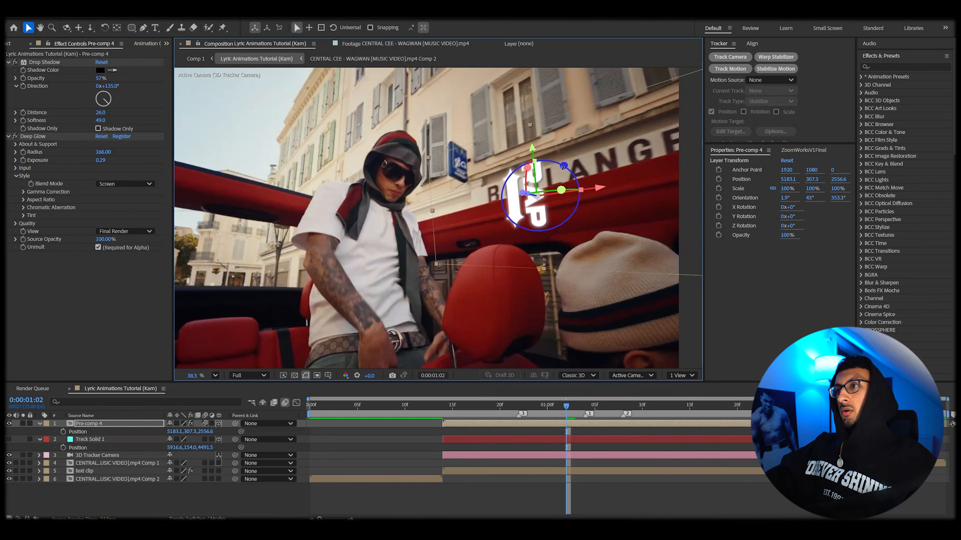
{"action": "scroll", "coordinate": [523, 214], "scroll_direction": "up", "scroll_amount": 1}
{"action": "left_click_drag", "start_coordinate": [492, 196], "coordinate": [494, 196]}
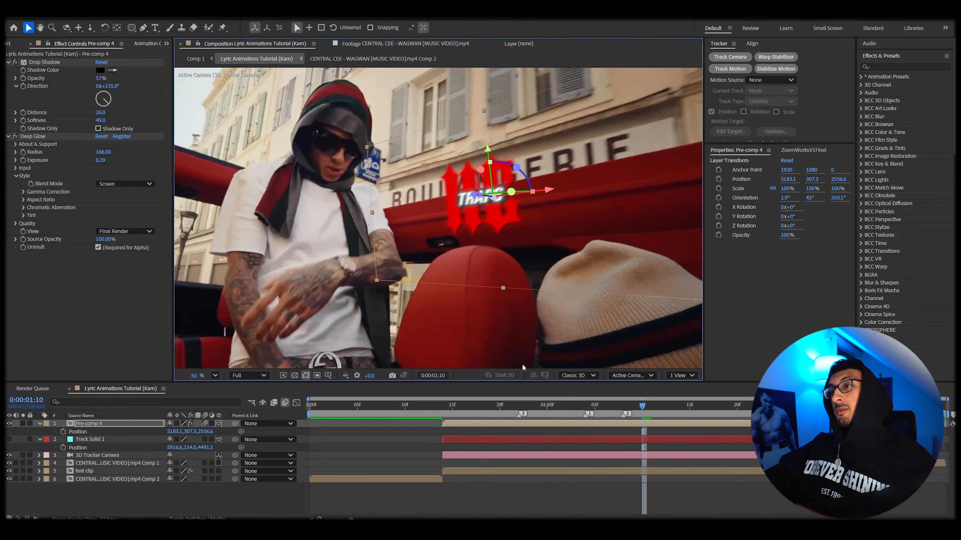
Step: Scale the pre-comp to 185% and scrub the timeline to check it
{"action": "left_click_drag", "start_coordinate": [179, 434], "coordinate": [201, 428]}
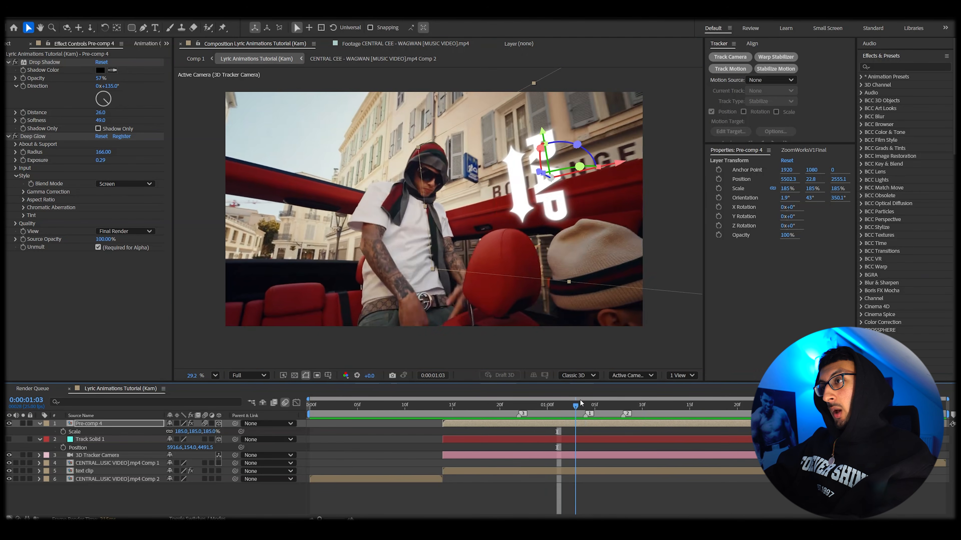
{"action": "left_click_drag", "start_coordinate": [579, 400], "coordinate": [583, 402]}
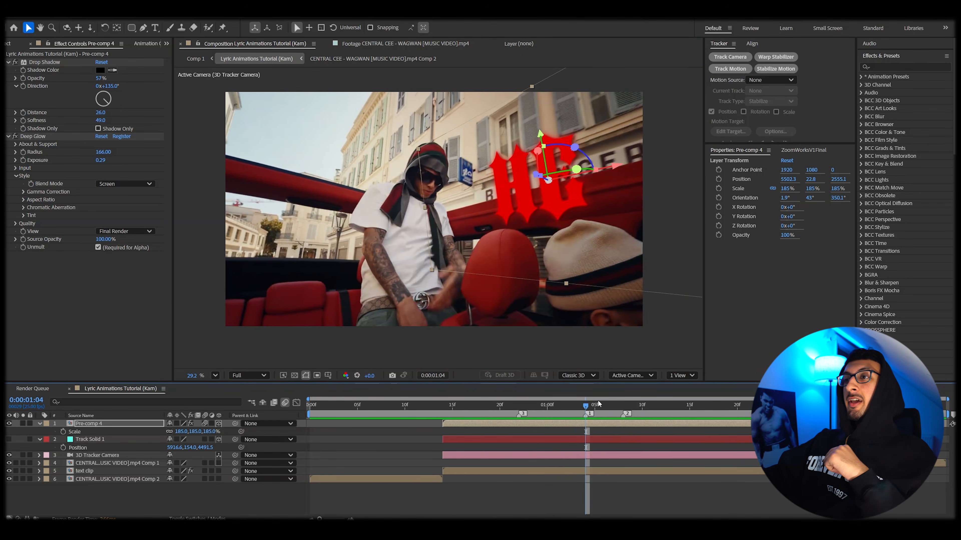
{"action": "left_click_drag", "start_coordinate": [598, 403], "coordinate": [551, 420]}
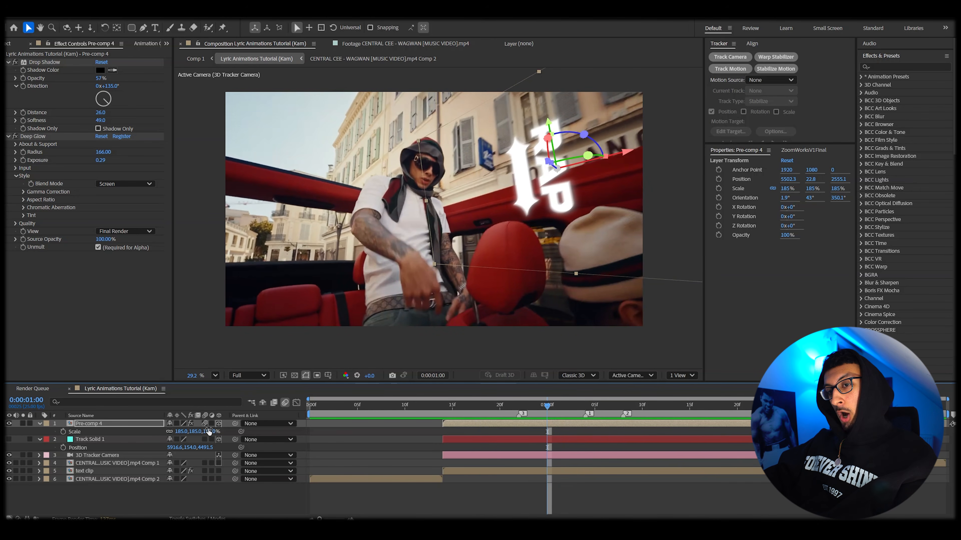
Step: Keyframe the pre-comp's Z Rotation to 1x+0° at 1:08 for a full spin
{"action": "key", "text": "r"}
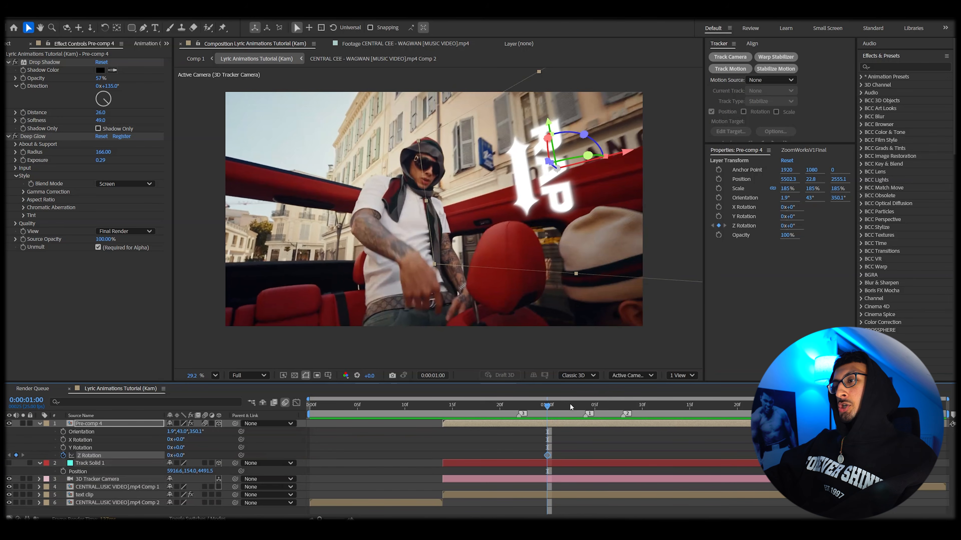
{"action": "left_click_drag", "start_coordinate": [571, 406], "coordinate": [622, 407]}
{"action": "left_click", "coordinate": [171, 459]}
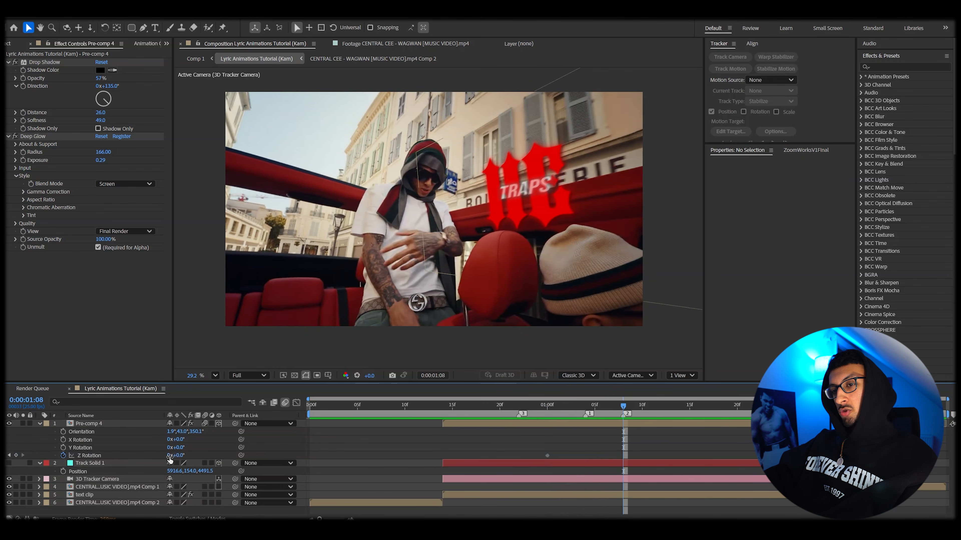
{"action": "key", "text": "Return"}
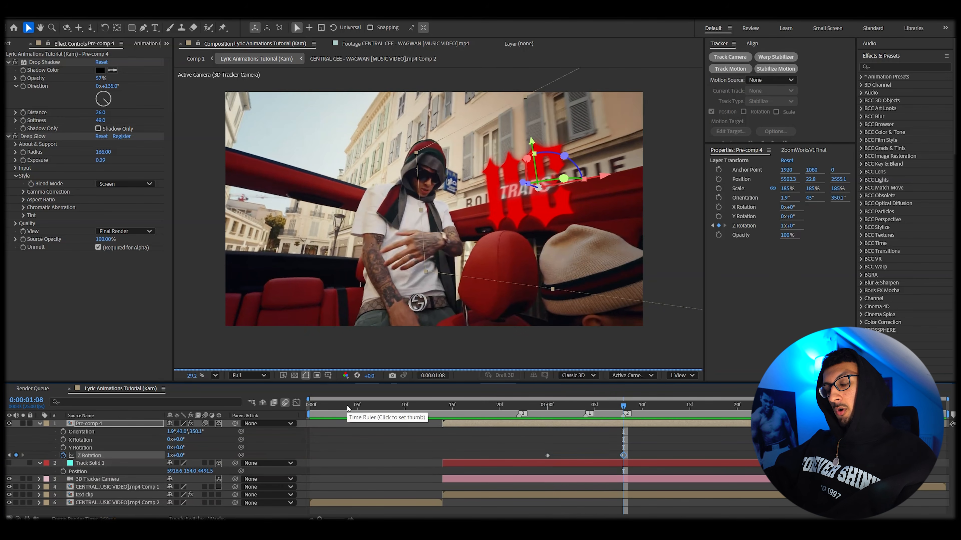
Step: Scrub through the timeline to preview the spin
{"action": "left_click_drag", "start_coordinate": [553, 406], "coordinate": [608, 406]}
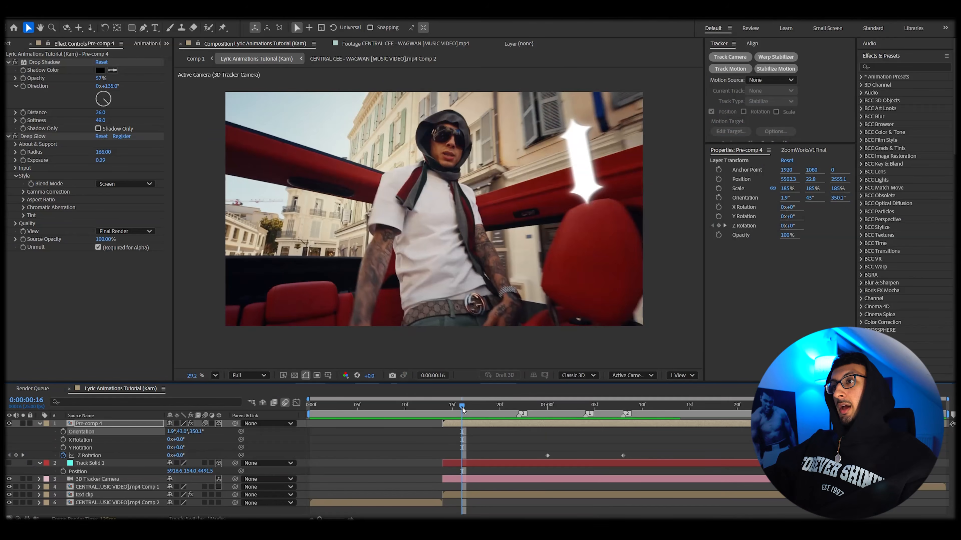
{"action": "left_click", "coordinate": [461, 406]}
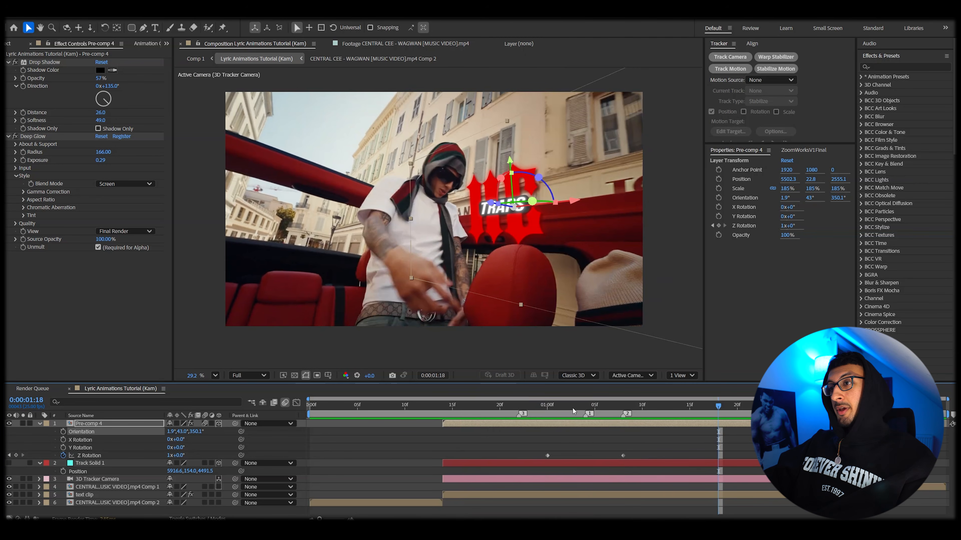
{"action": "left_click", "coordinate": [586, 404]}
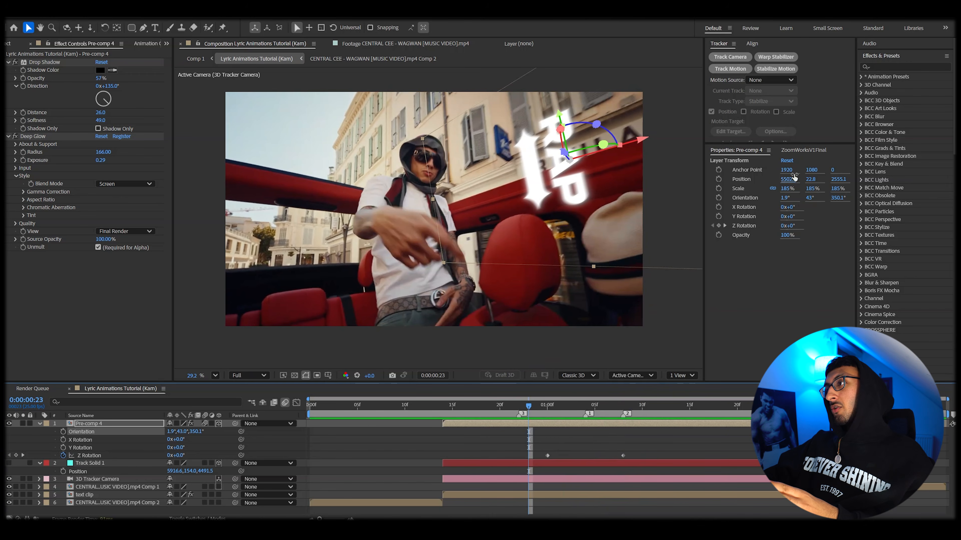
Step: Set the pre-comp's anchor point X to 1738 so it spins around its centre
{"action": "left_click_drag", "start_coordinate": [794, 177], "coordinate": [725, 197]}
{"action": "scroll", "coordinate": [550, 175], "scroll_direction": "up", "scroll_amount": 3}
{"action": "scroll", "coordinate": [575, 182], "scroll_direction": "down", "scroll_amount": 1}
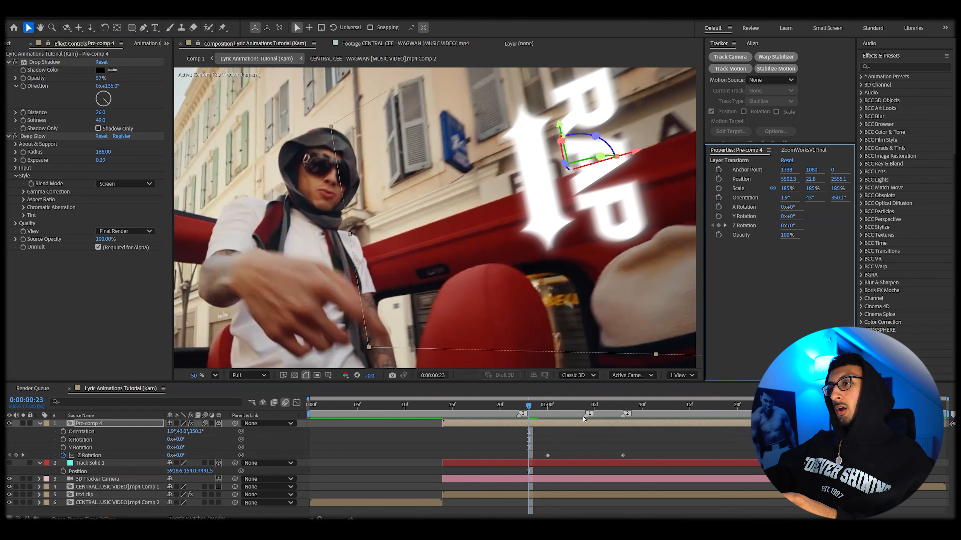
{"action": "key", "text": "space"}
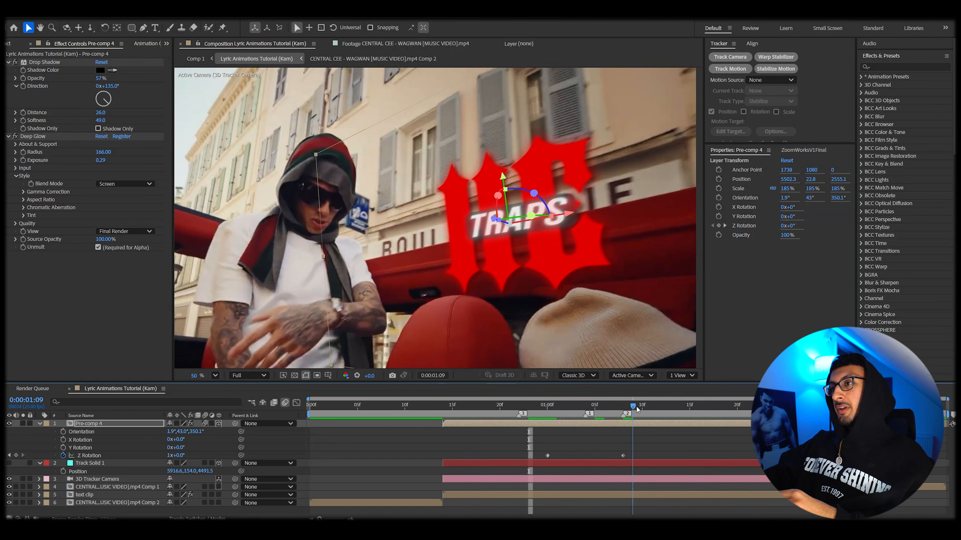
{"action": "left_click_drag", "start_coordinate": [530, 248], "coordinate": [531, 225]}
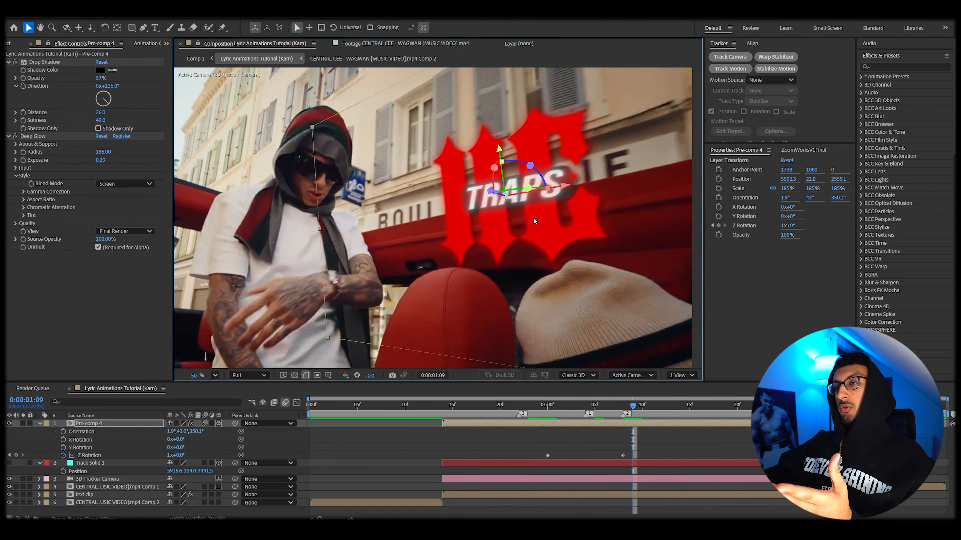
Step: Play back the spinning lyric animation
{"action": "scroll", "coordinate": [540, 246], "scroll_direction": "down", "scroll_amount": 2}
{"action": "left_click", "coordinate": [463, 404]}
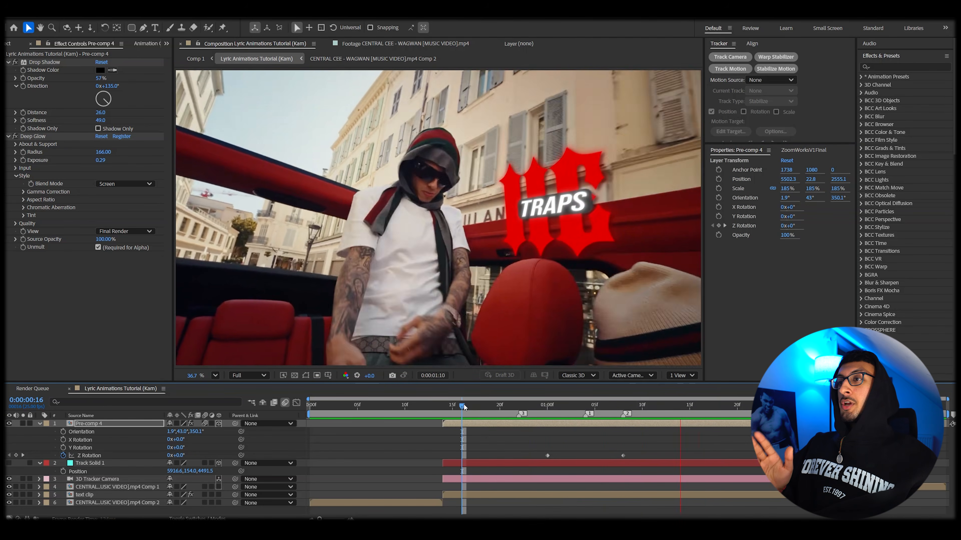
{"action": "key", "text": "space"}
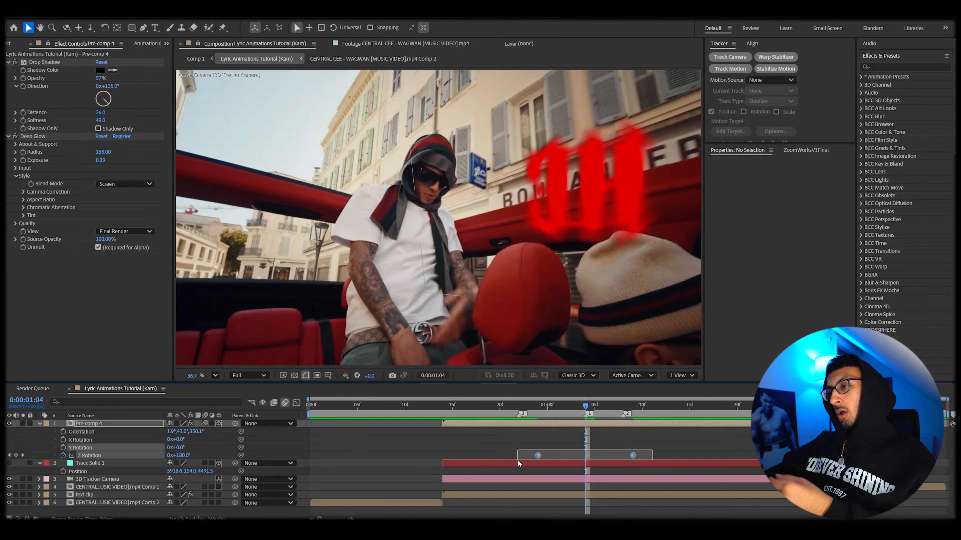
Step: Apply easy ease to the Z Rotation keyframes and steepen their speed curve in the Graph Editor
{"action": "key", "text": "F9"}
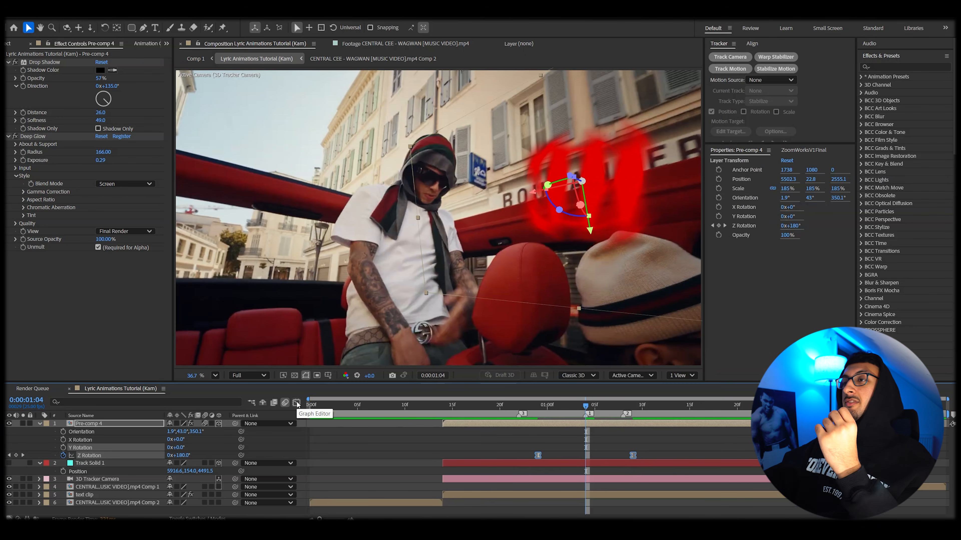
{"action": "left_click", "coordinate": [296, 402]}
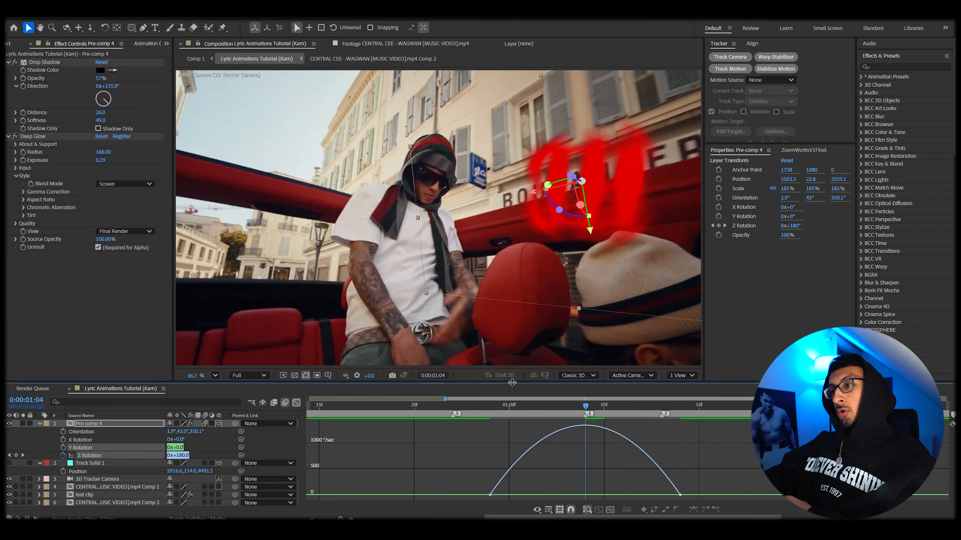
{"action": "left_click_drag", "start_coordinate": [512, 383], "coordinate": [527, 281]}
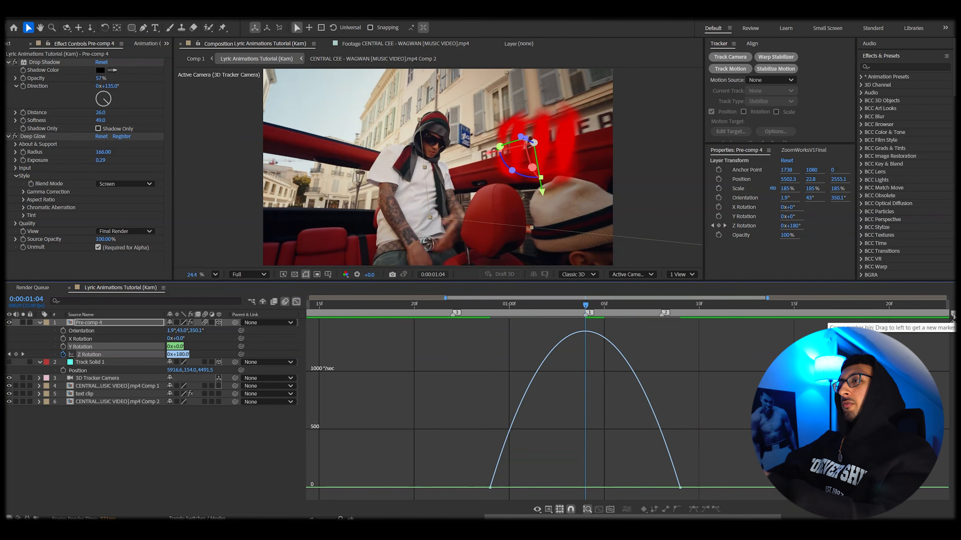
{"action": "left_click", "coordinate": [490, 487]}
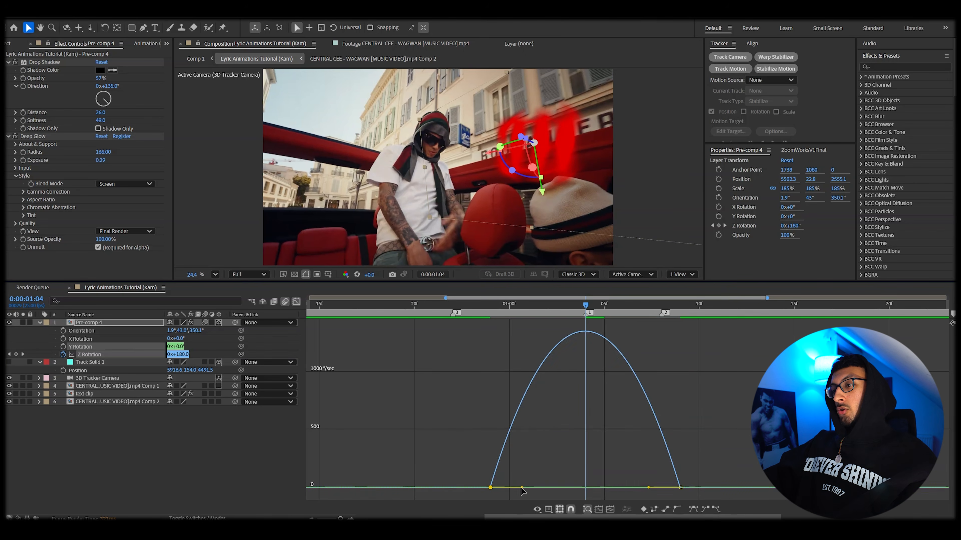
{"action": "left_click_drag", "start_coordinate": [521, 490], "coordinate": [545, 487]}
{"action": "left_click", "coordinate": [680, 487]}
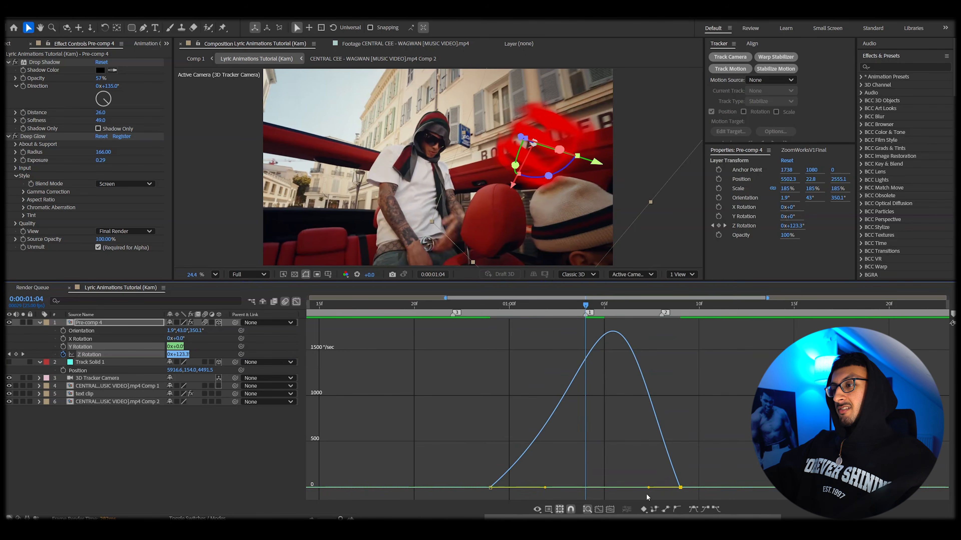
{"action": "left_click_drag", "start_coordinate": [649, 491], "coordinate": [621, 487]}
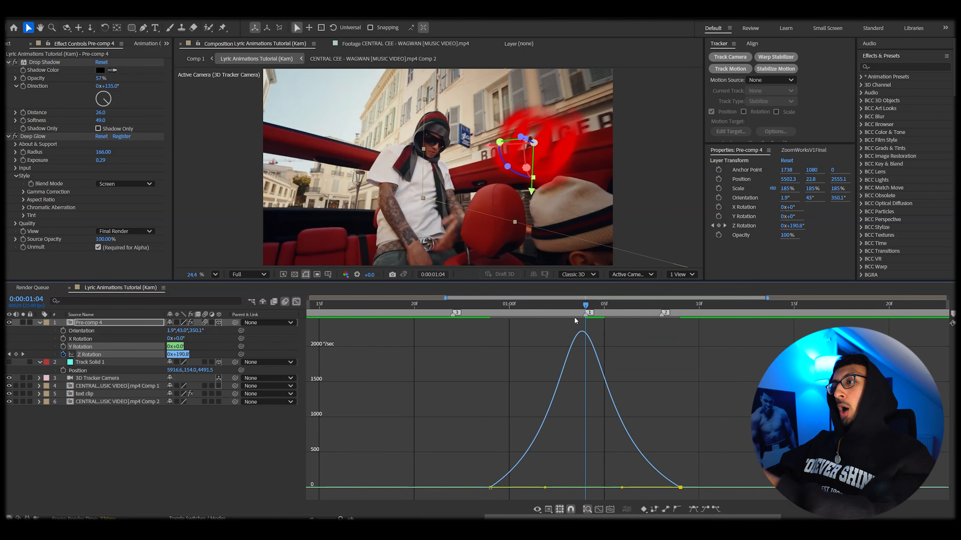
{"action": "left_click_drag", "start_coordinate": [439, 473], "coordinate": [571, 492]}
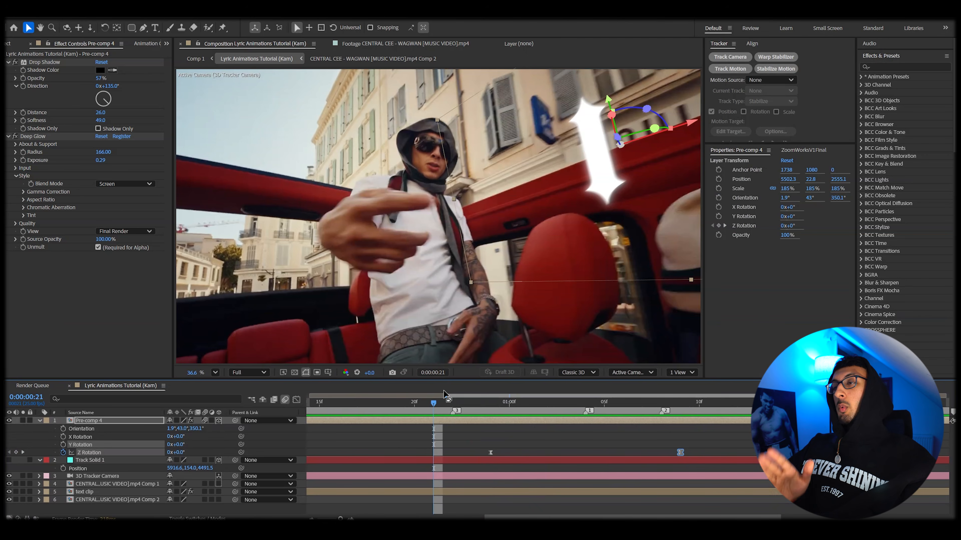
Step: Play back the eased spin animation
{"action": "key", "text": "space"}
{"action": "key", "text": "space"}
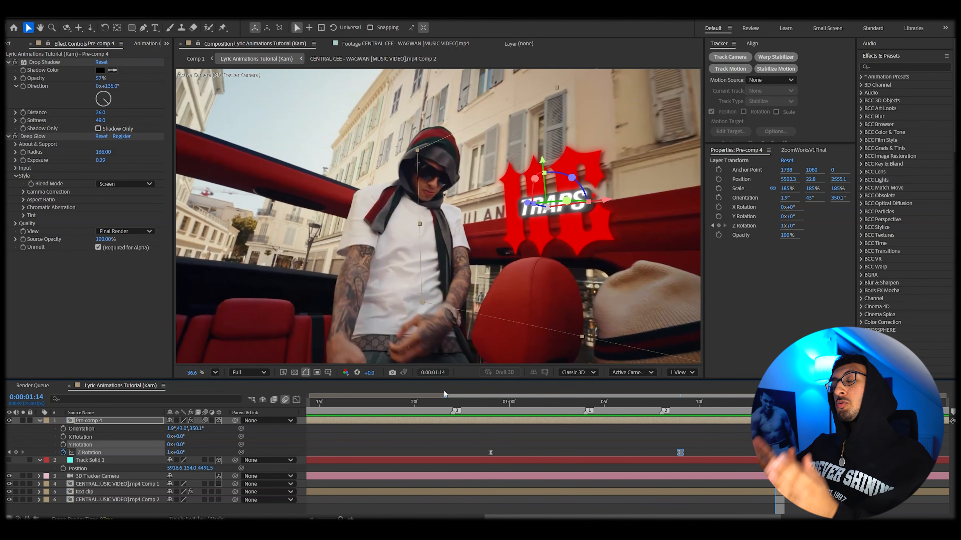
{"action": "left_click", "coordinate": [447, 404]}
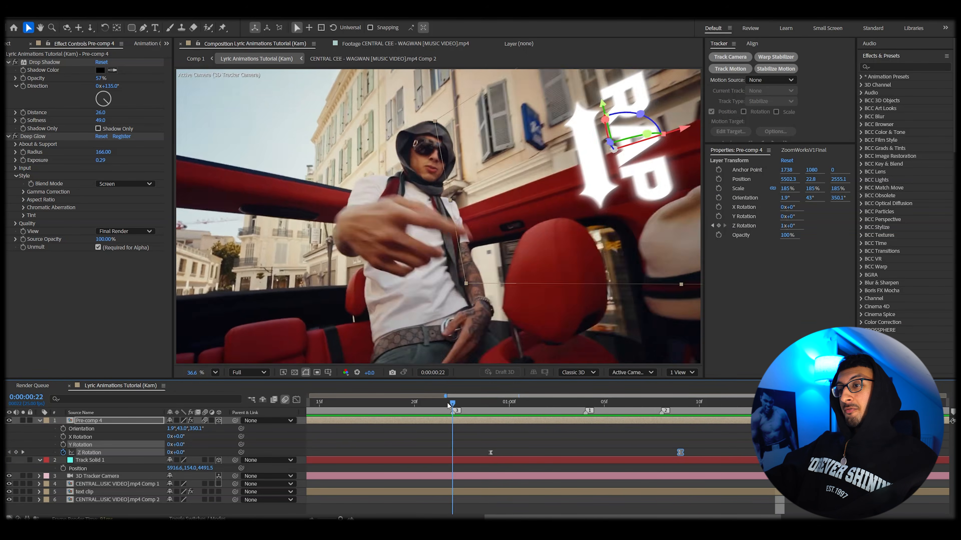
{"action": "key", "text": "space"}
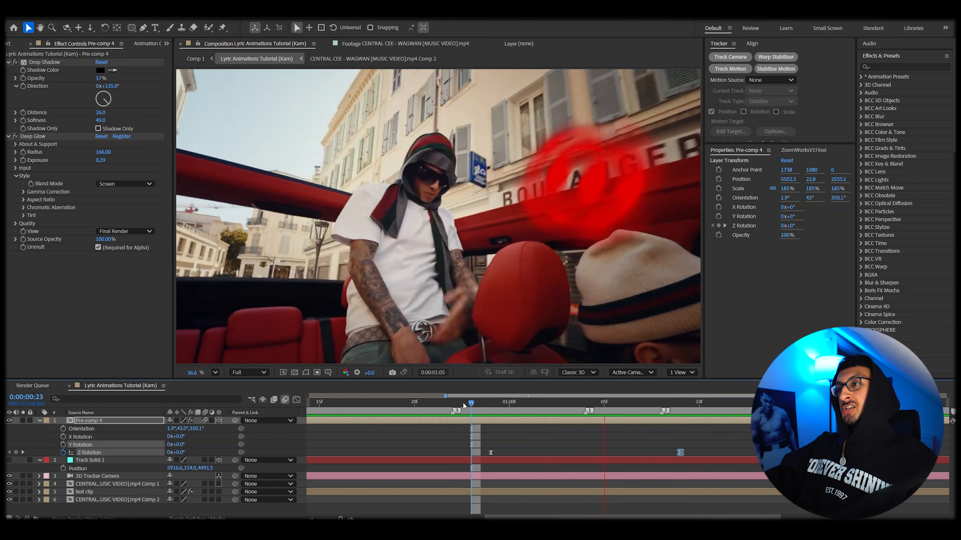
{"action": "key", "text": "space"}
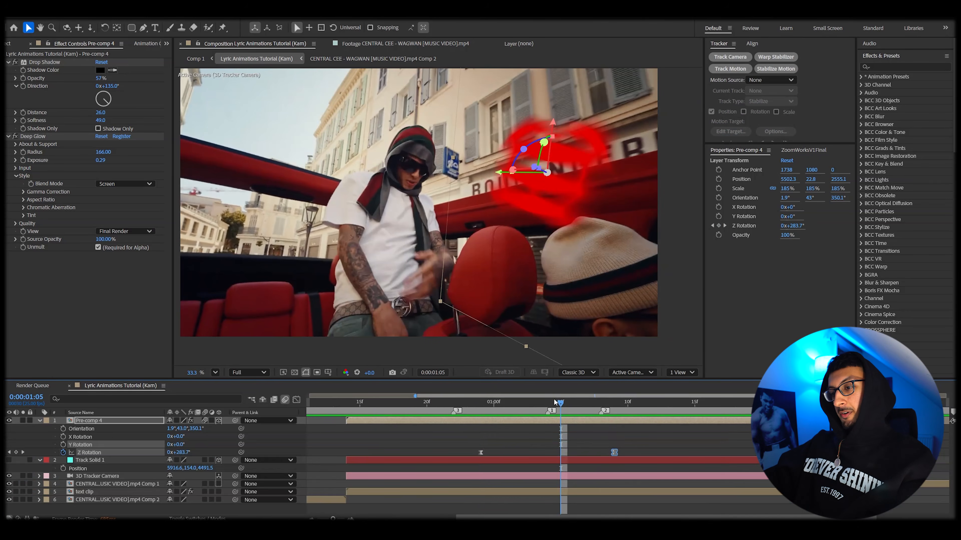
Step: Keyframe the pre-comp's Position so the lyric text starts off-screen and moves into place over time
{"action": "key", "text": "p"}
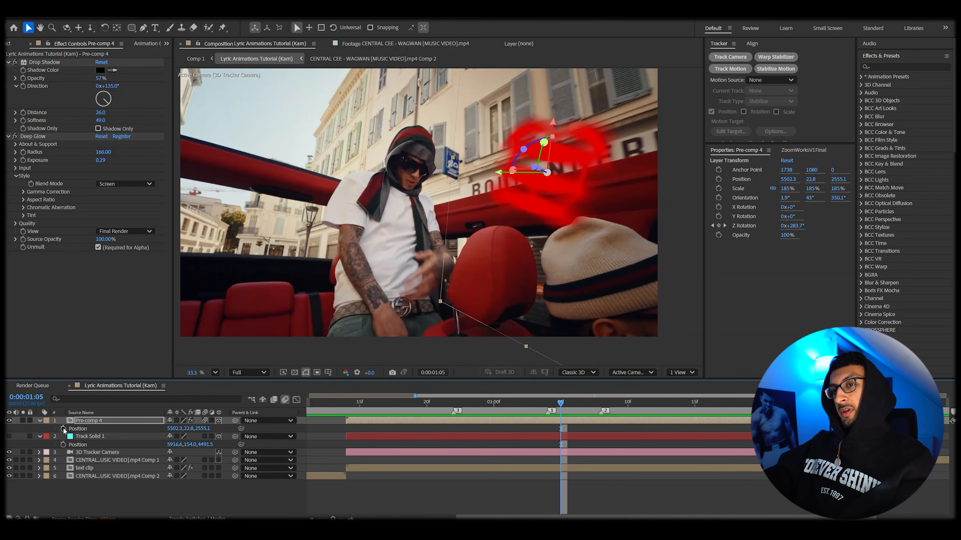
{"action": "left_click_drag", "start_coordinate": [559, 407], "coordinate": [613, 408]}
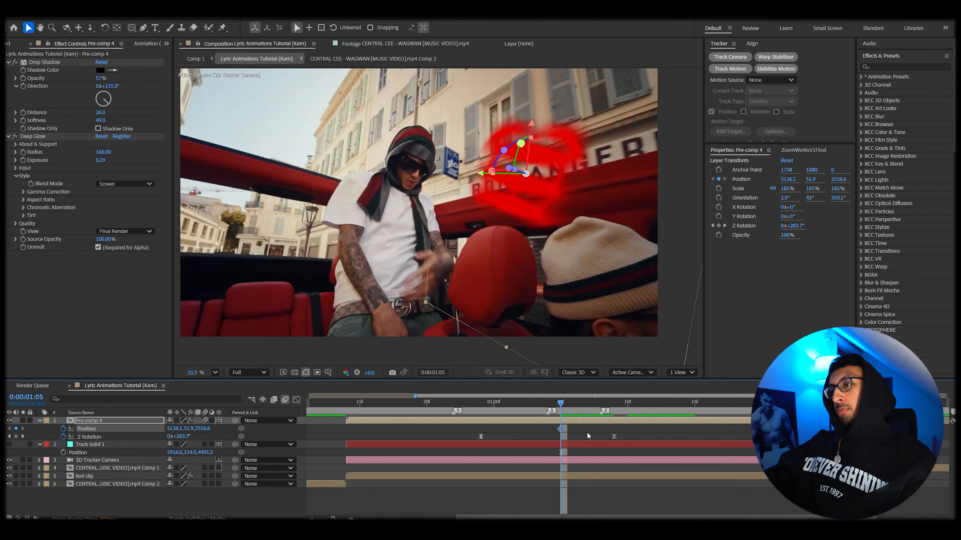
{"action": "left_click", "coordinate": [506, 405]}
{"action": "left_click_drag", "start_coordinate": [504, 405], "coordinate": [414, 402]}
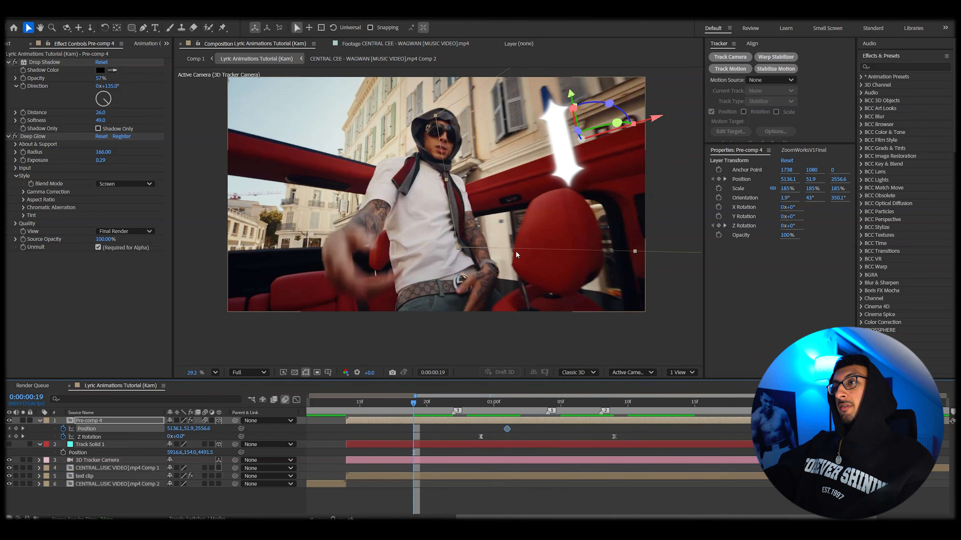
{"action": "left_click_drag", "start_coordinate": [408, 406], "coordinate": [376, 411]}
{"action": "scroll", "coordinate": [676, 124], "scroll_direction": "down", "scroll_amount": 1}
{"action": "left_click_drag", "start_coordinate": [677, 121], "coordinate": [789, 110]}
{"action": "left_click_drag", "start_coordinate": [507, 214], "coordinate": [464, 200]}
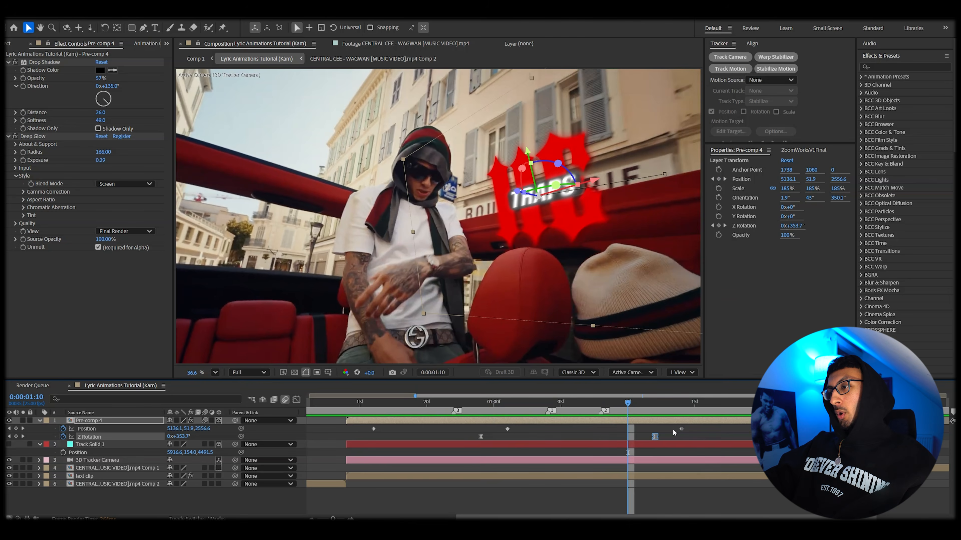
{"action": "left_click", "coordinate": [629, 429]}
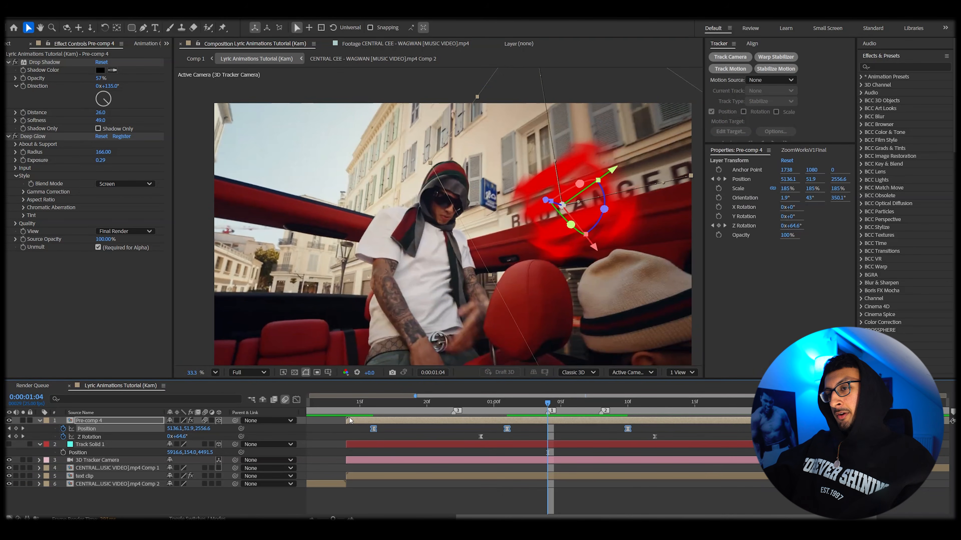
Step: Steepen the Position speed curve in the Graph Editor for a faster fly-in
{"action": "left_click", "coordinate": [297, 400]}
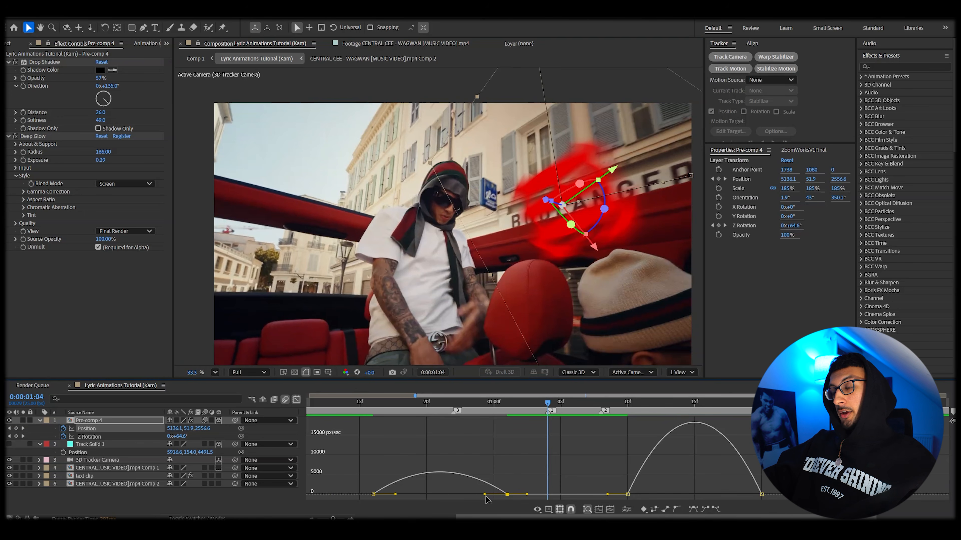
{"action": "left_click_drag", "start_coordinate": [484, 494], "coordinate": [439, 495]}
{"action": "left_click_drag", "start_coordinate": [650, 497], "coordinate": [718, 496]}
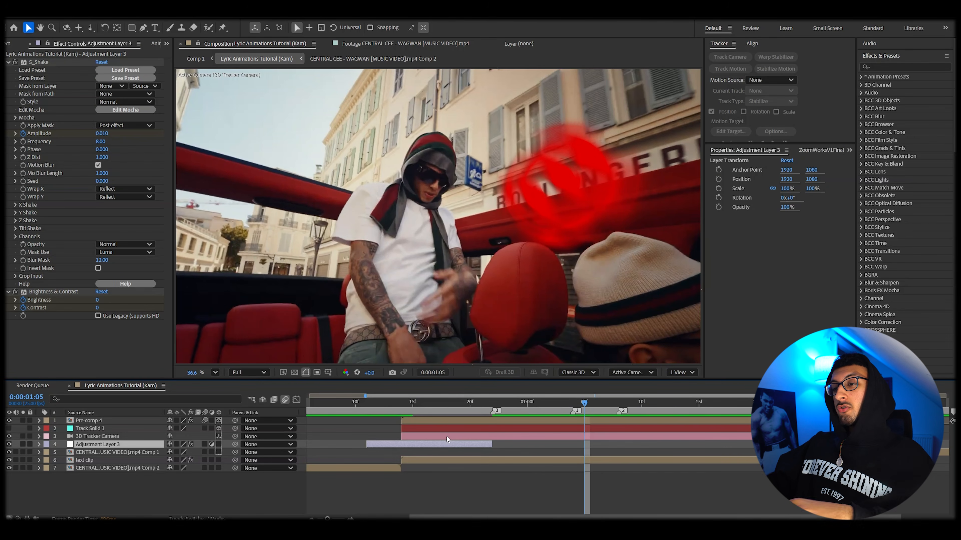
Step: Keyframe the pre-comp's Orientation, setting its Z value to 361.1° around the one-second mark
{"action": "key", "text": "u"}
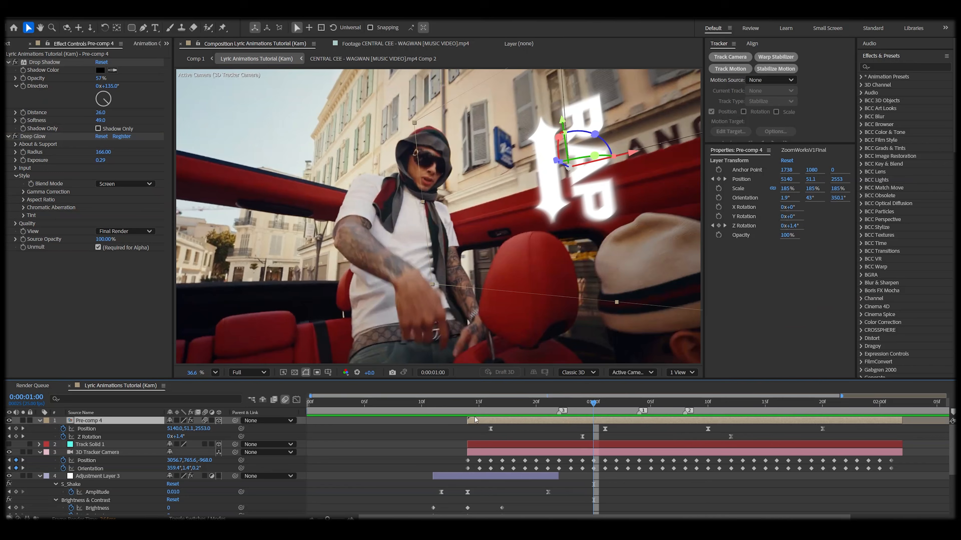
{"action": "left_click", "coordinate": [491, 403]}
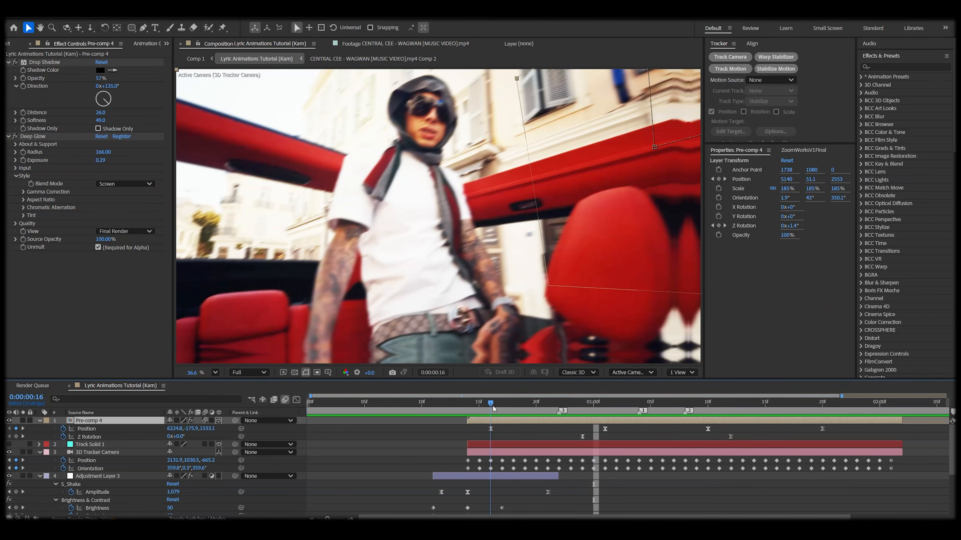
{"action": "key", "text": "r"}
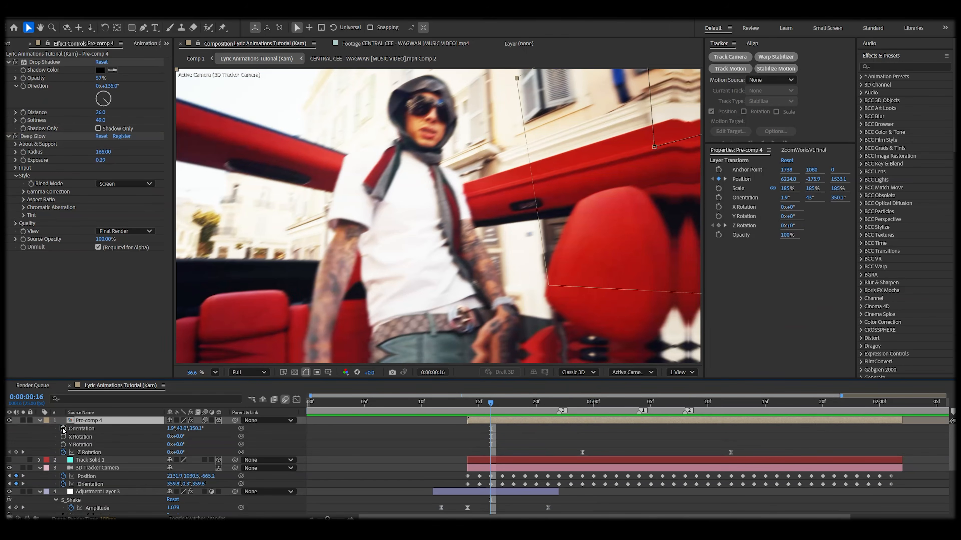
{"action": "left_click_drag", "start_coordinate": [502, 405], "coordinate": [583, 405]}
{"action": "key", "text": "u"}
{"action": "left_click", "coordinate": [582, 446]}
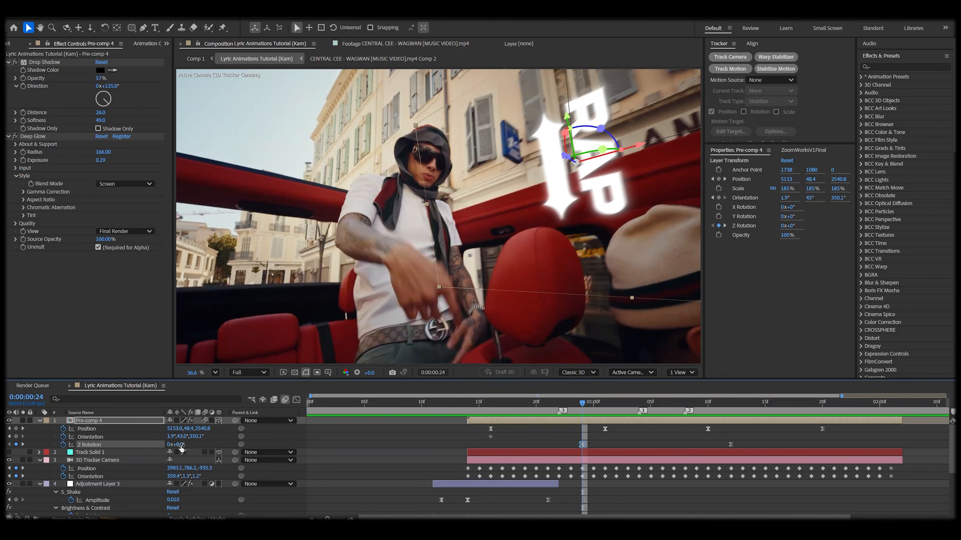
{"action": "left_click", "coordinate": [609, 441]}
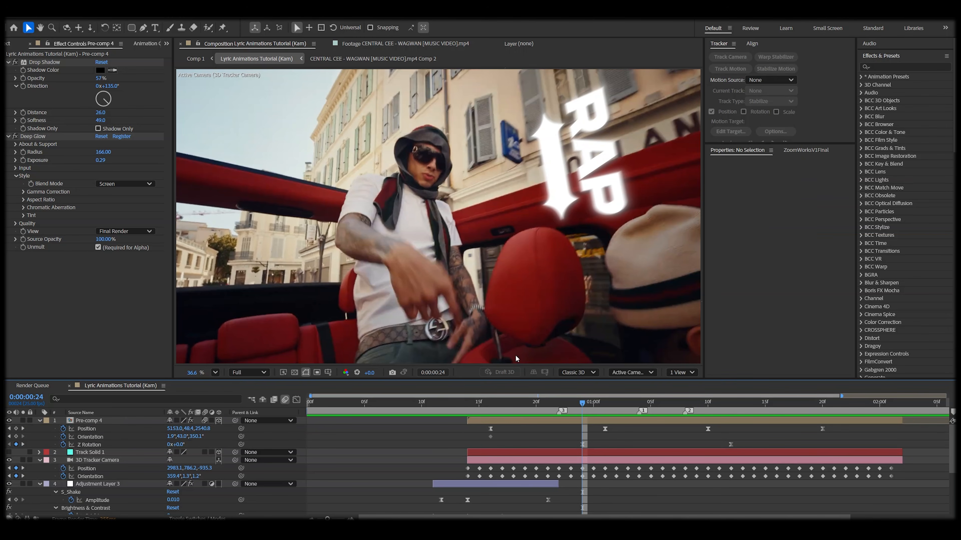
{"action": "left_click_drag", "start_coordinate": [199, 440], "coordinate": [166, 447]}
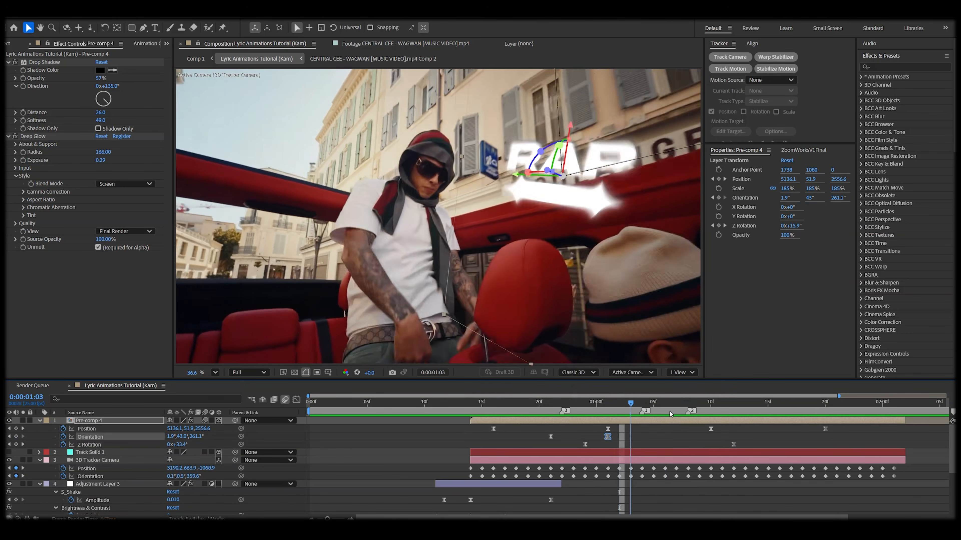
Step: Copy the starting Orientation keyframe and paste it further along the timeline
{"action": "left_click_drag", "start_coordinate": [670, 412], "coordinate": [695, 419]}
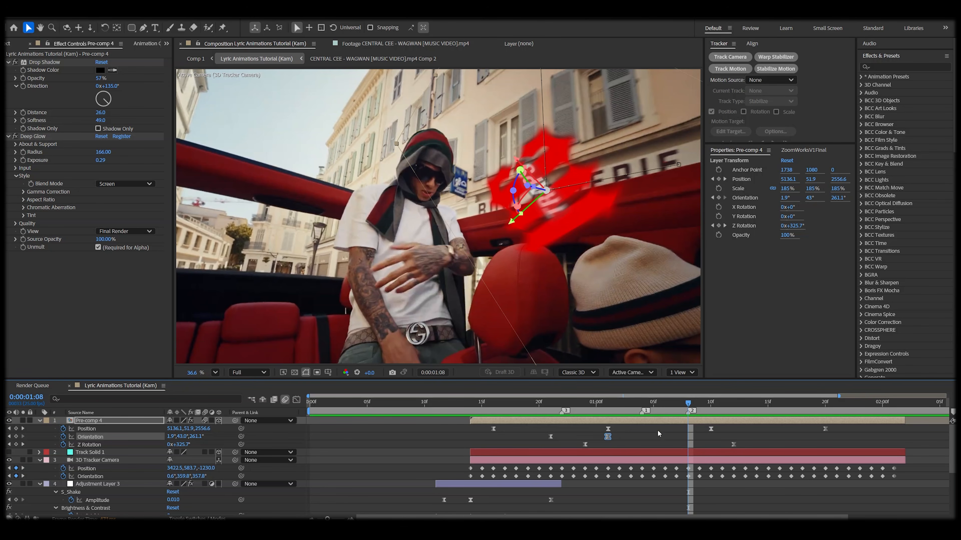
{"action": "left_click", "coordinate": [551, 437]}
{"action": "key", "text": "space"}
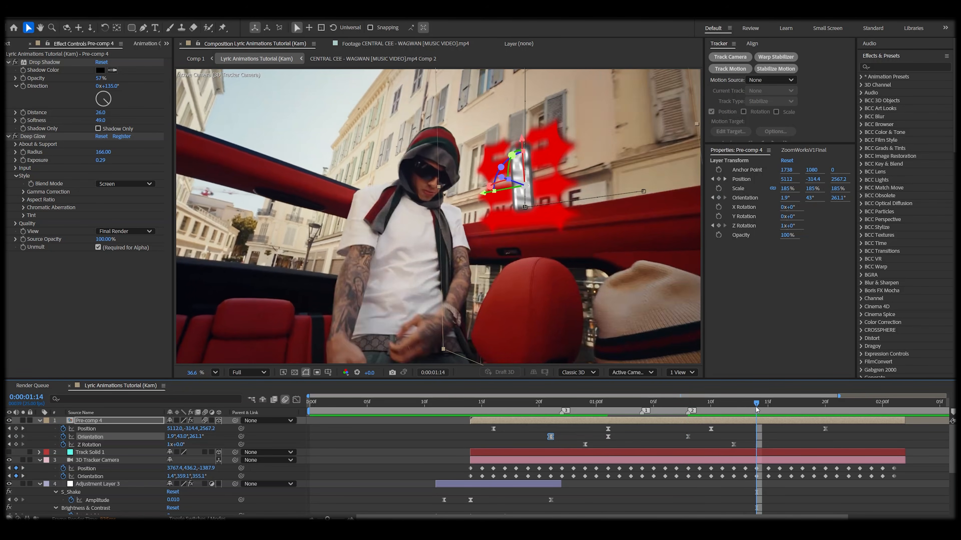
{"action": "key", "text": "space"}
{"action": "left_click_drag", "start_coordinate": [690, 412], "coordinate": [645, 437]}
{"action": "key", "text": "ctrl+v"}
Step: Paste the starting Orientation keyframe again near 1:09 and scrub through the tilting animation
{"action": "left_click_drag", "start_coordinate": [699, 404], "coordinate": [608, 412]}
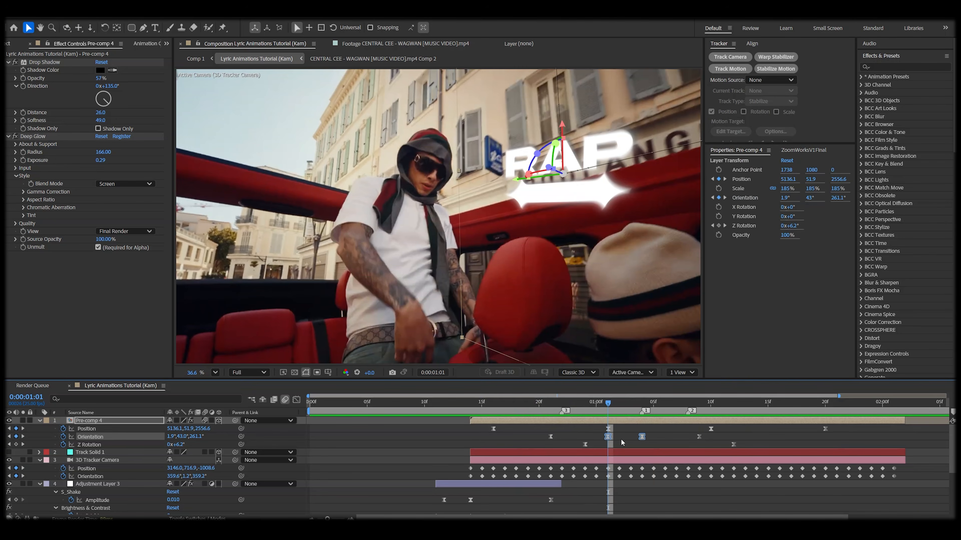
{"action": "left_click", "coordinate": [551, 436]}
{"action": "left_click", "coordinate": [558, 405]}
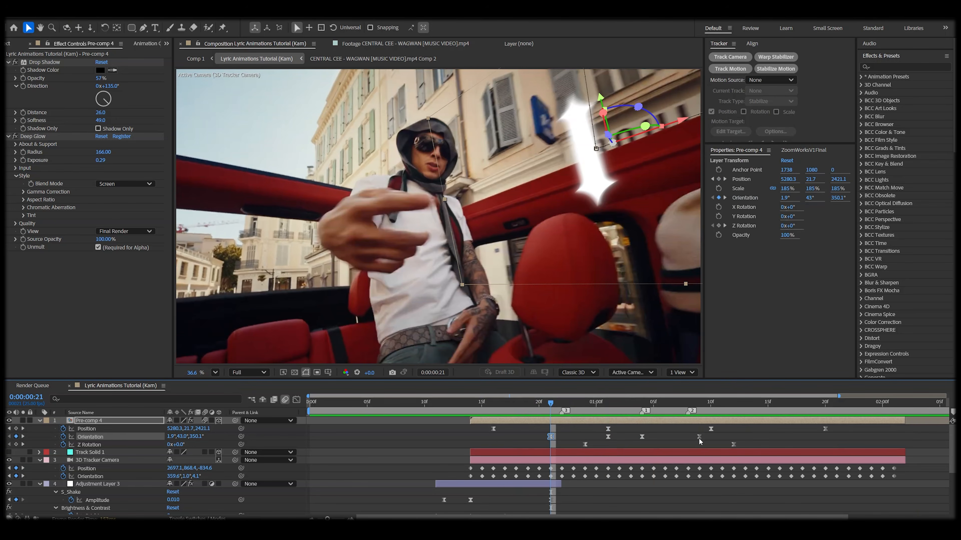
{"action": "left_click_drag", "start_coordinate": [551, 406], "coordinate": [699, 404]}
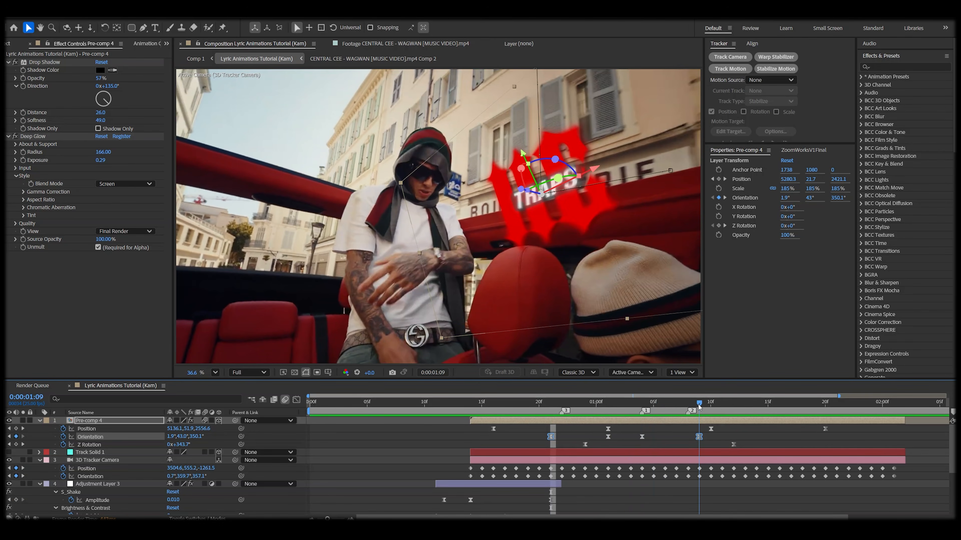